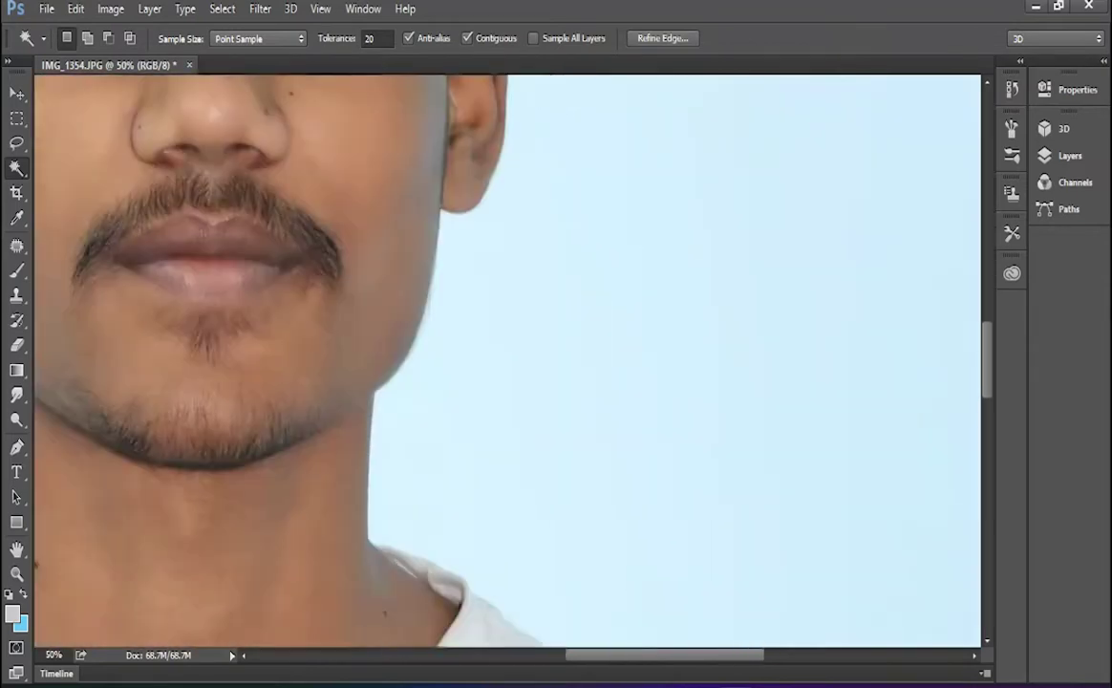
# Invert the background selection so that the man is selected
pyautogui.moveTo(458, 535); pyautogui.dragTo(340, 152)
pyautogui.moveTo(421, 497); pyautogui.dragTo(387, 181)
pyautogui.moveTo(535, 478); pyautogui.dragTo(646, 502)
pyautogui.hotkey('ctrl', '0')
pyautogui.hotkey('ctrl', '-')
pyautogui.click(221, 9)
pyautogui.click(239, 75)
# Refine the selection edge around the man's hair with a refine radius brush of size 146
pyautogui.click(662, 38)
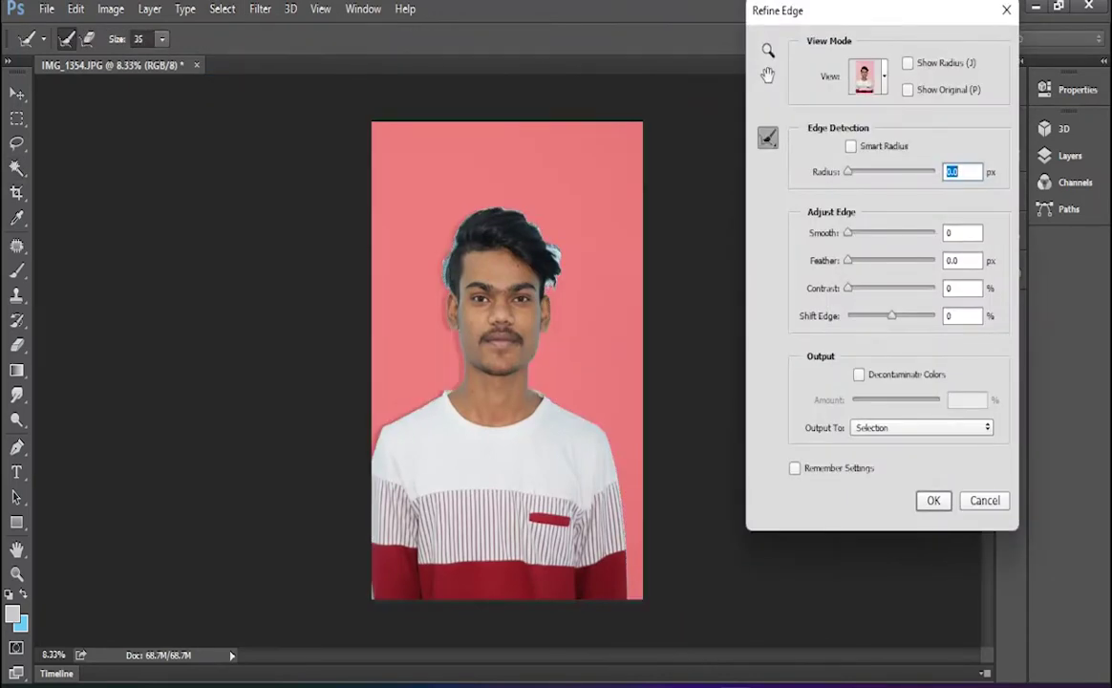
pyautogui.click(162, 39)
pyautogui.moveTo(148, 60); pyautogui.dragTo(211, 59)
pyautogui.moveTo(546, 235); pyautogui.dragTo(554, 281)
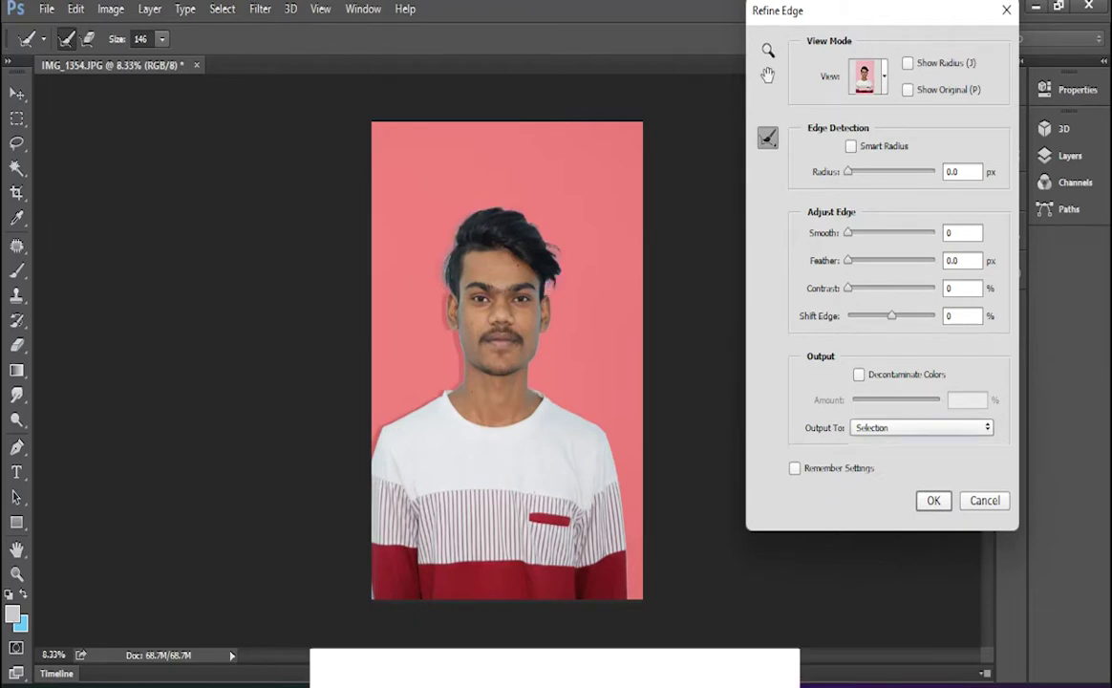
# Output the refined selection to a new layer
pyautogui.click(922, 427)
pyautogui.click(884, 466)
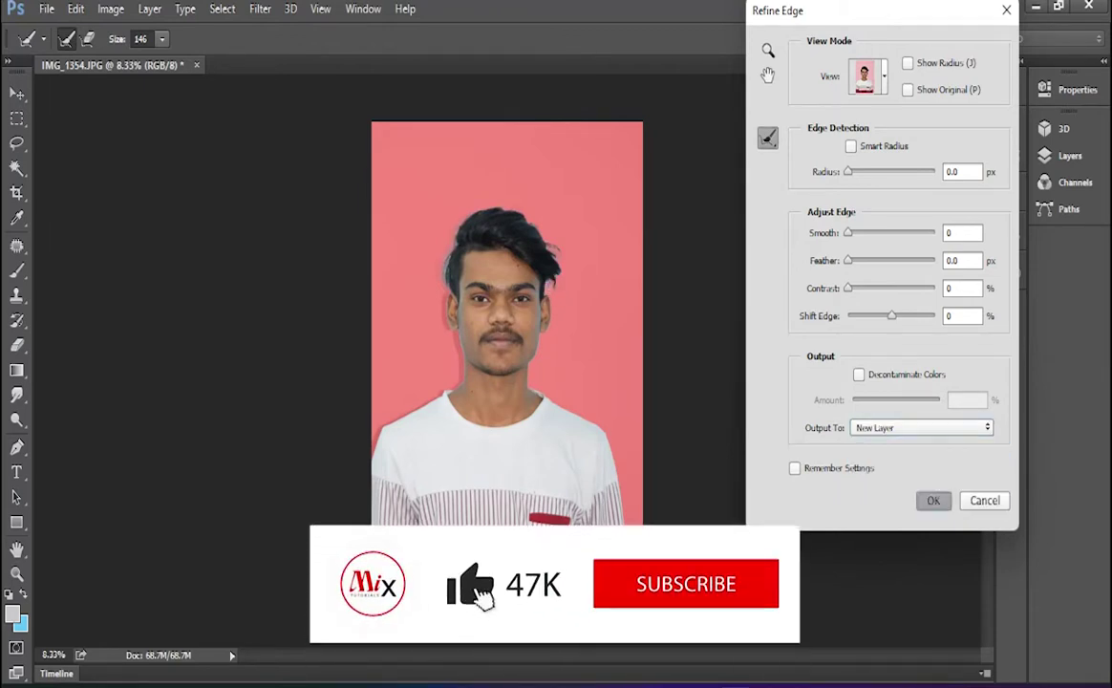
pyautogui.press('Return')
pyautogui.click(17, 94)
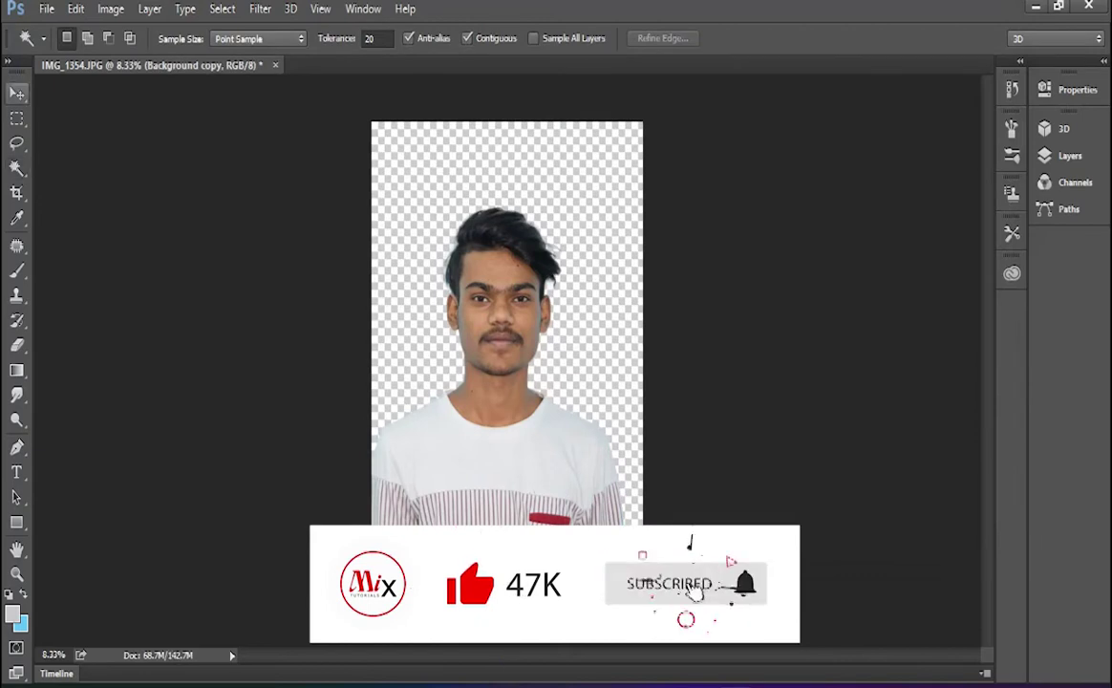
# Add an empty layer directly above the Background layer, beneath the cut-out of the man
pyautogui.click(1069, 156)
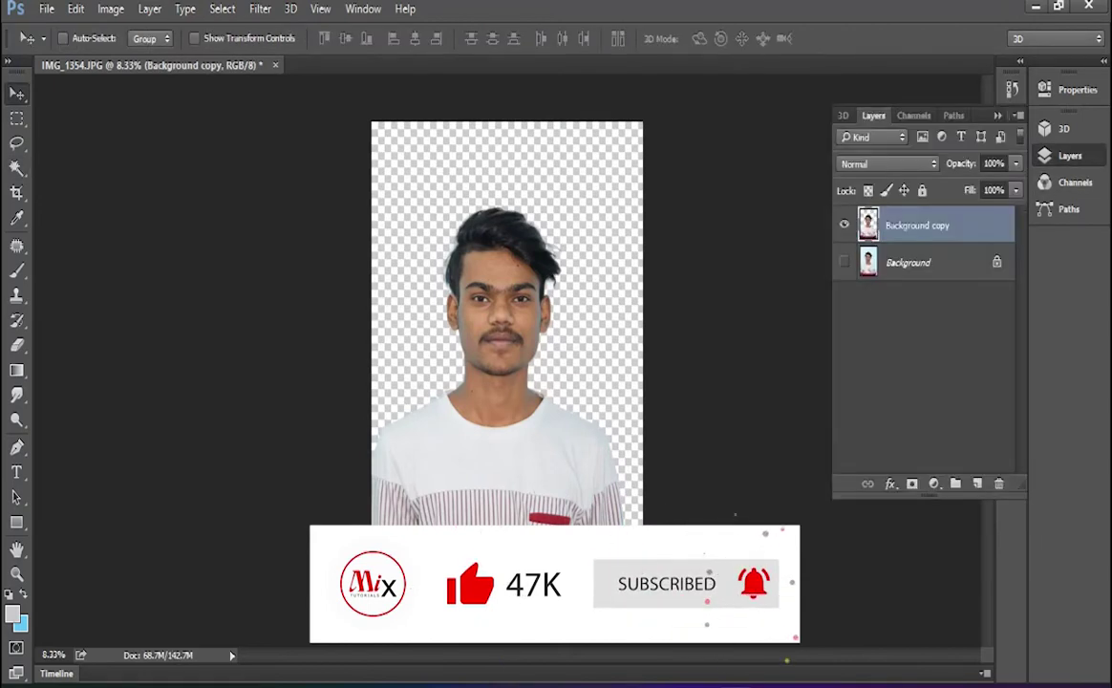
pyautogui.click(909, 263)
pyautogui.click(977, 483)
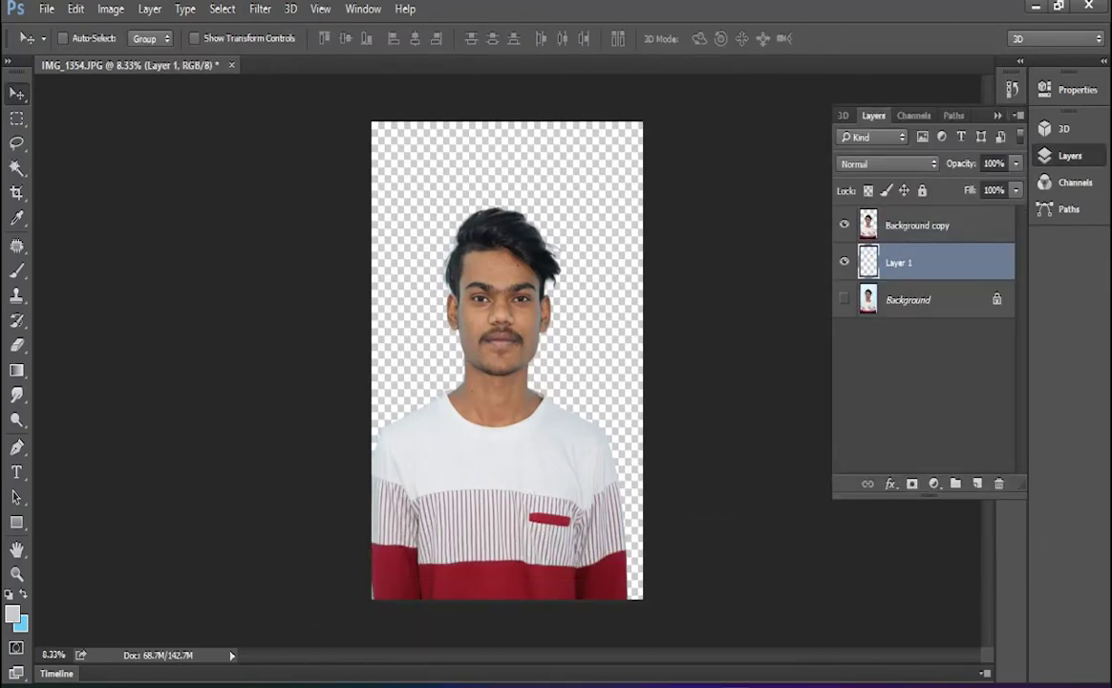
pyautogui.click(923, 386)
# Crop the image to a 30:40 fixed-ratio marquee framing the man's head and upper torso
pyautogui.press('m')
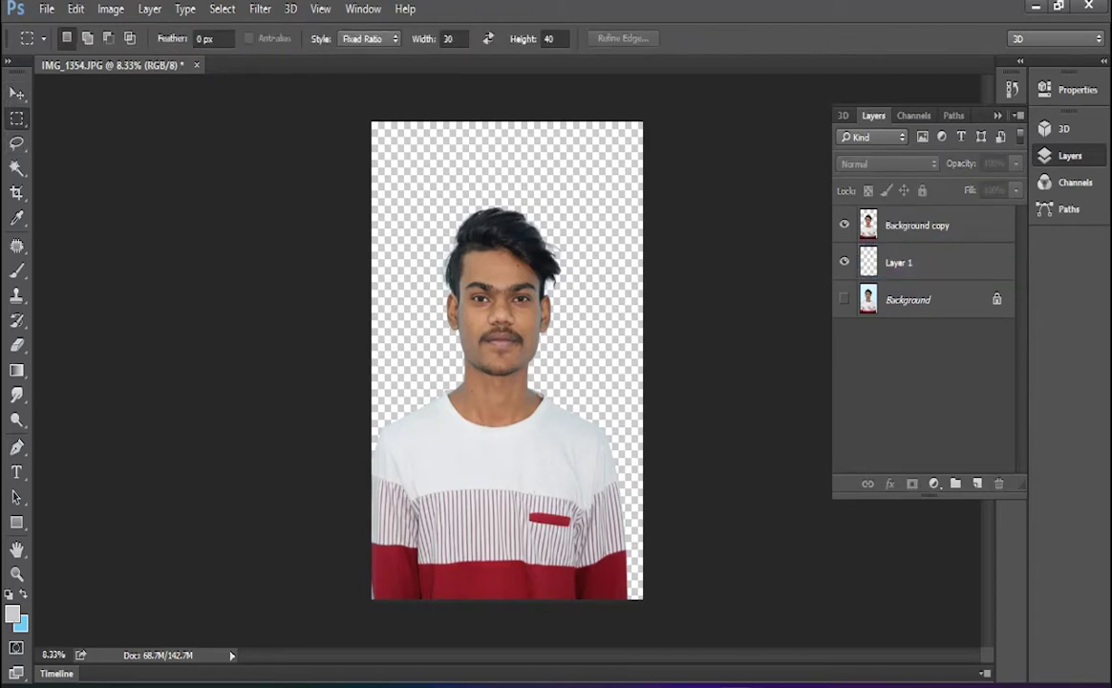
pyautogui.moveTo(382, 172)
pyautogui.mouseDown()
pyautogui.moveTo(619, 550)
pyautogui.moveTo(599, 509)
pyautogui.mouseUp()
pyautogui.moveTo(554, 453); pyautogui.dragTo(562, 453)
pyautogui.hotkey('alt', 'i')
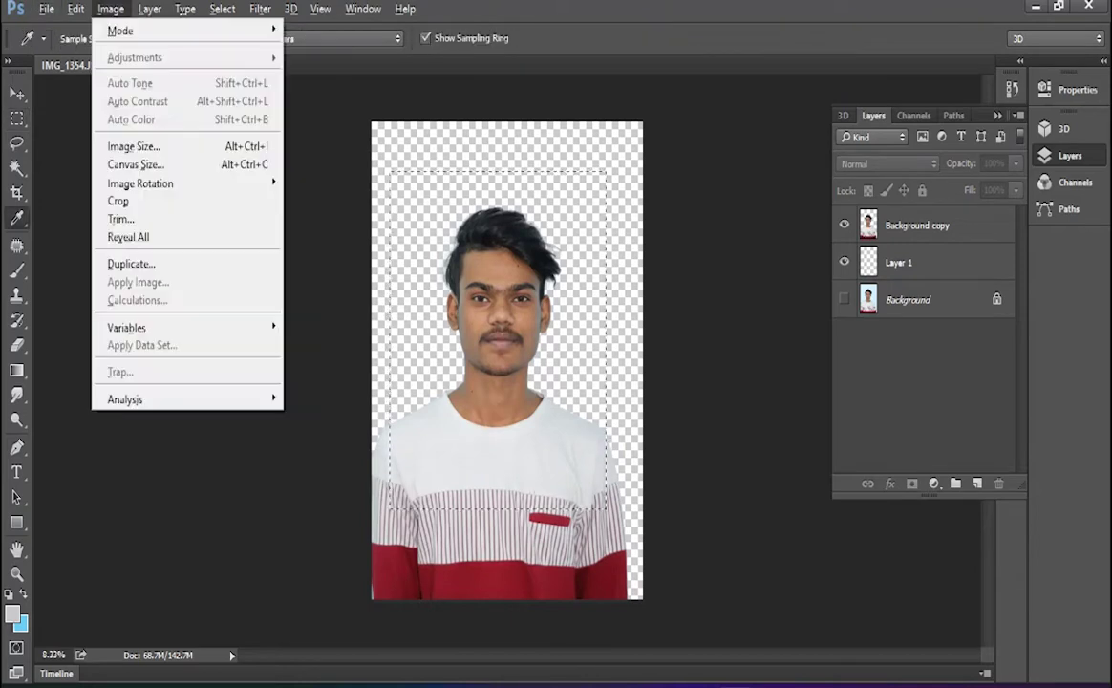
pyautogui.press('p')
pyautogui.hotkey('ctrl', 'z')
pyautogui.click(111, 9)
pyautogui.press('p')
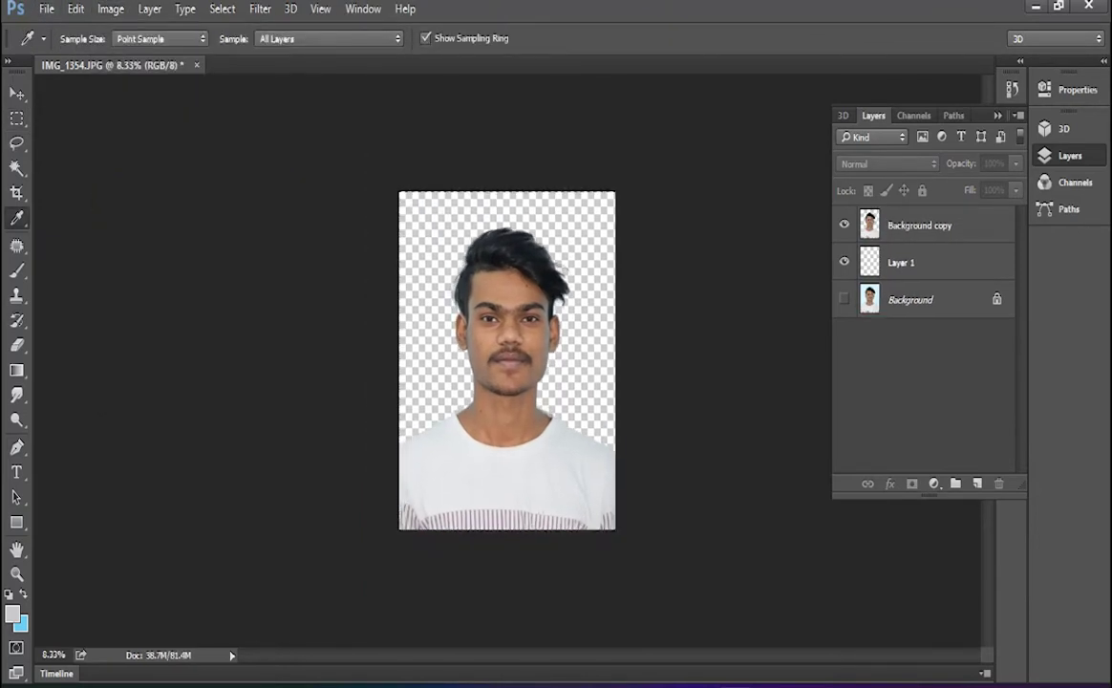
# Set the foreground colour to light blue with 50% cyan and fill Layer 1 with it
pyautogui.click(917, 263)
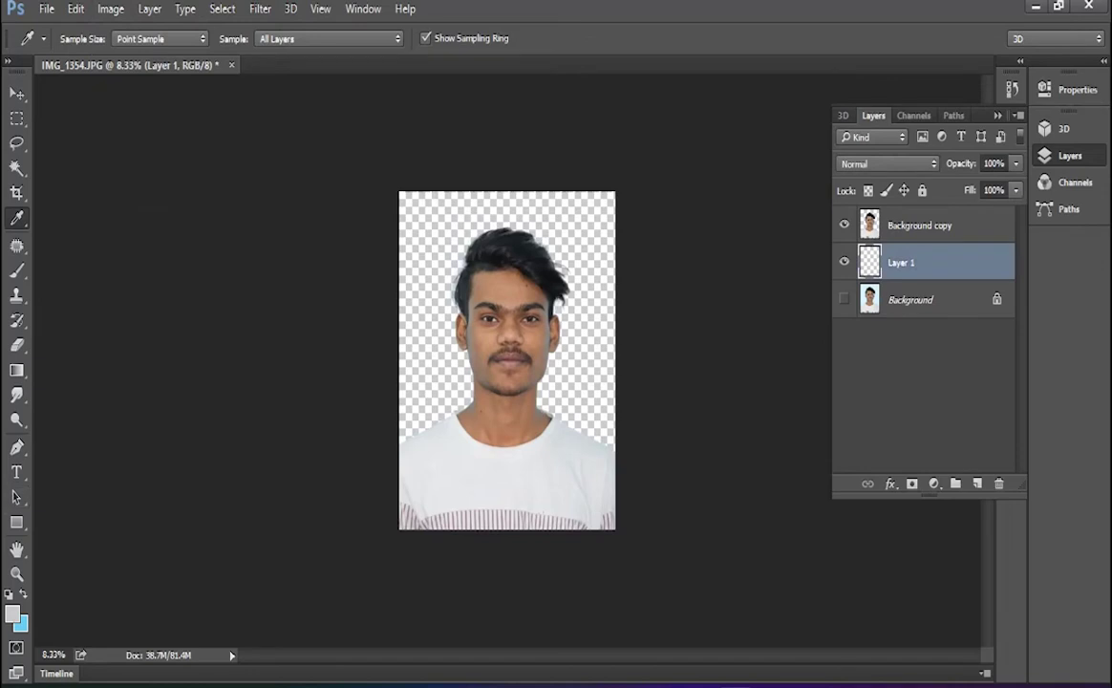
pyautogui.click(12, 615)
pyautogui.click(390, 163)
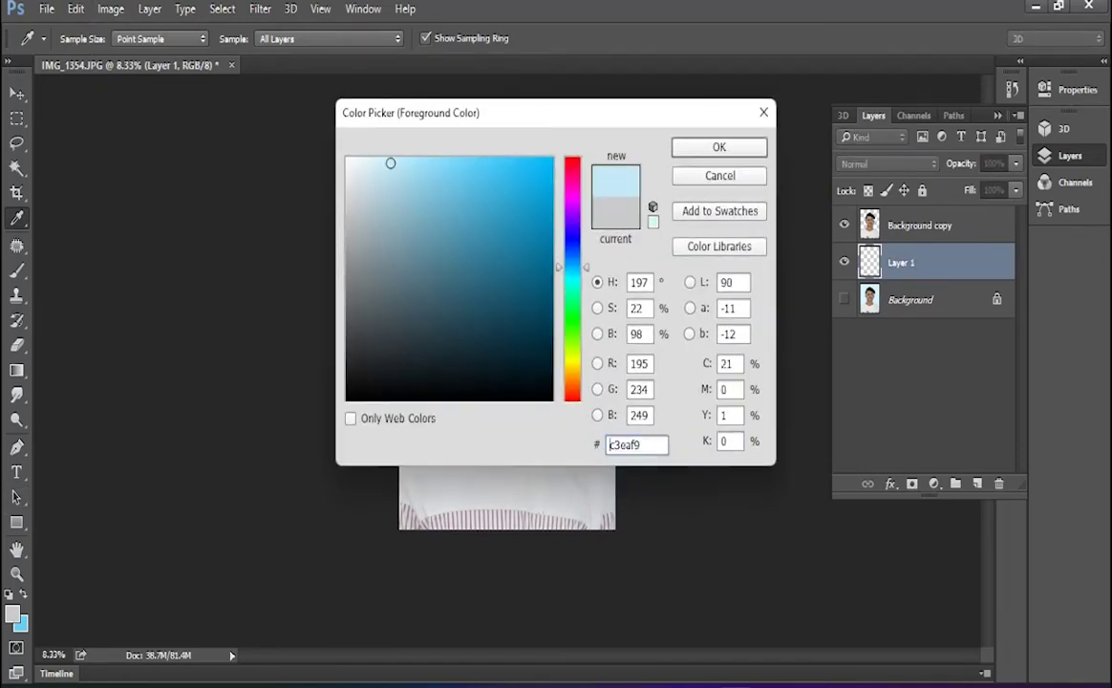
pyautogui.doubleClick(726, 364)
pyautogui.write('50')
pyautogui.press('Return')
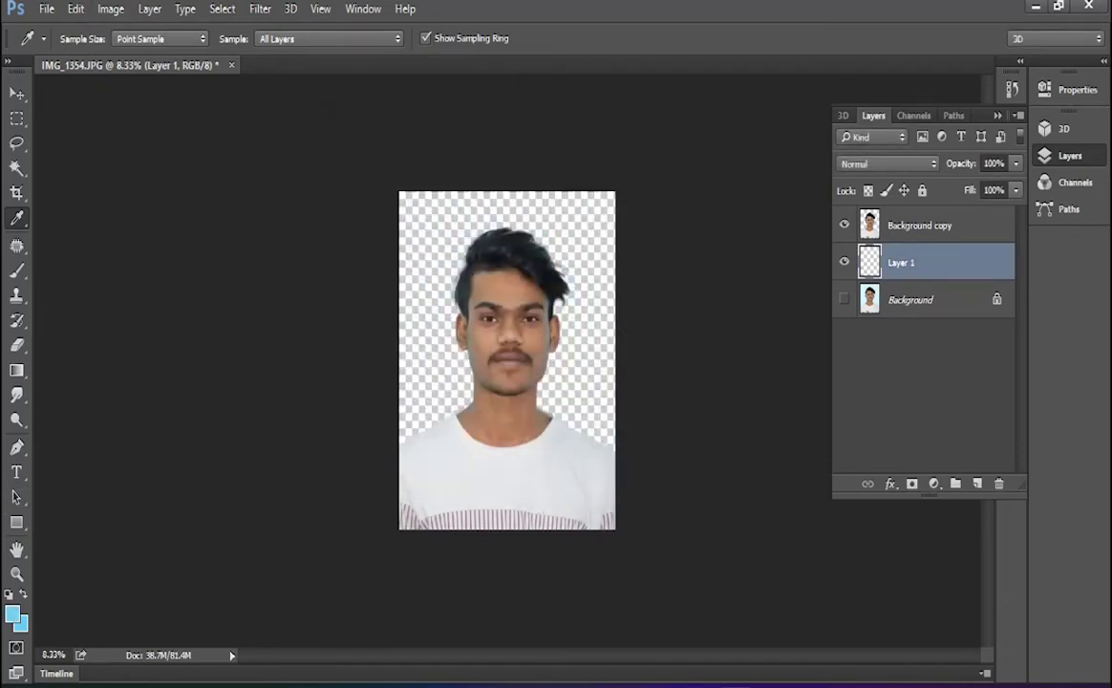
pyautogui.hotkey('alt', 'BackSpace')
pyautogui.press('v')
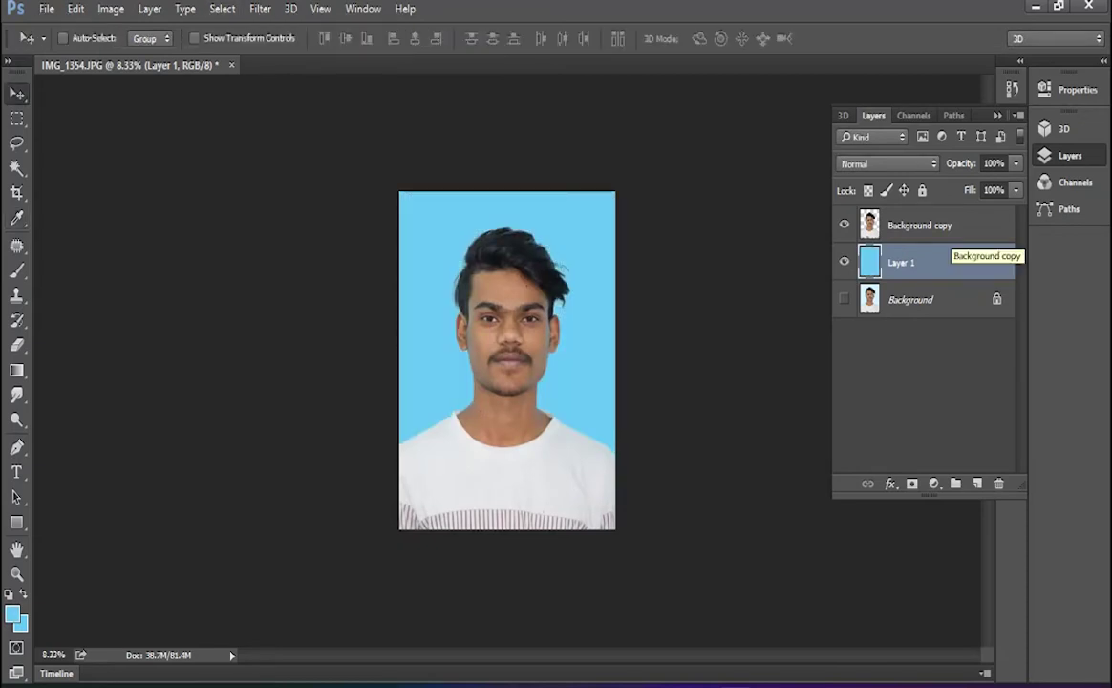
# Add a new layer above Layer 1 and stroke the full canvas edge on it in black (000000)
pyautogui.hotkey('ctrl', 'shift', 'alt', 'n')
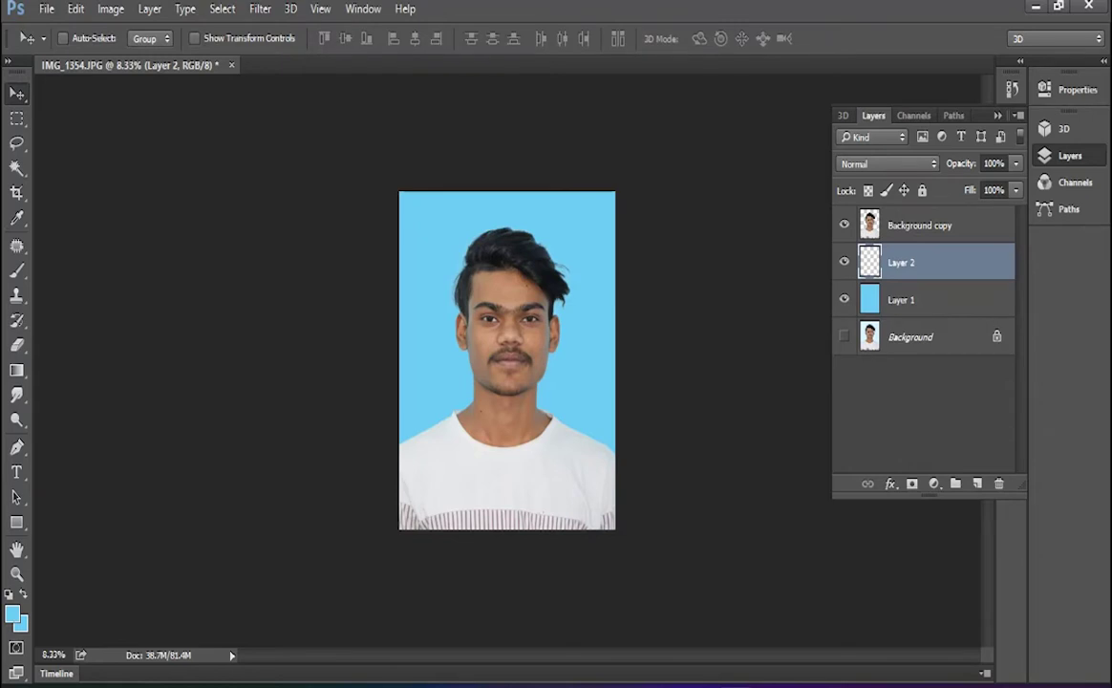
pyautogui.hotkey('ctrl', 'a')
pyautogui.click(110, 9)
pyautogui.moveTo(75, 8)
pyautogui.click(60, 277)
pyautogui.click(753, 187)
pyautogui.write('000000')
pyautogui.press('Return')
pyautogui.press('Return')
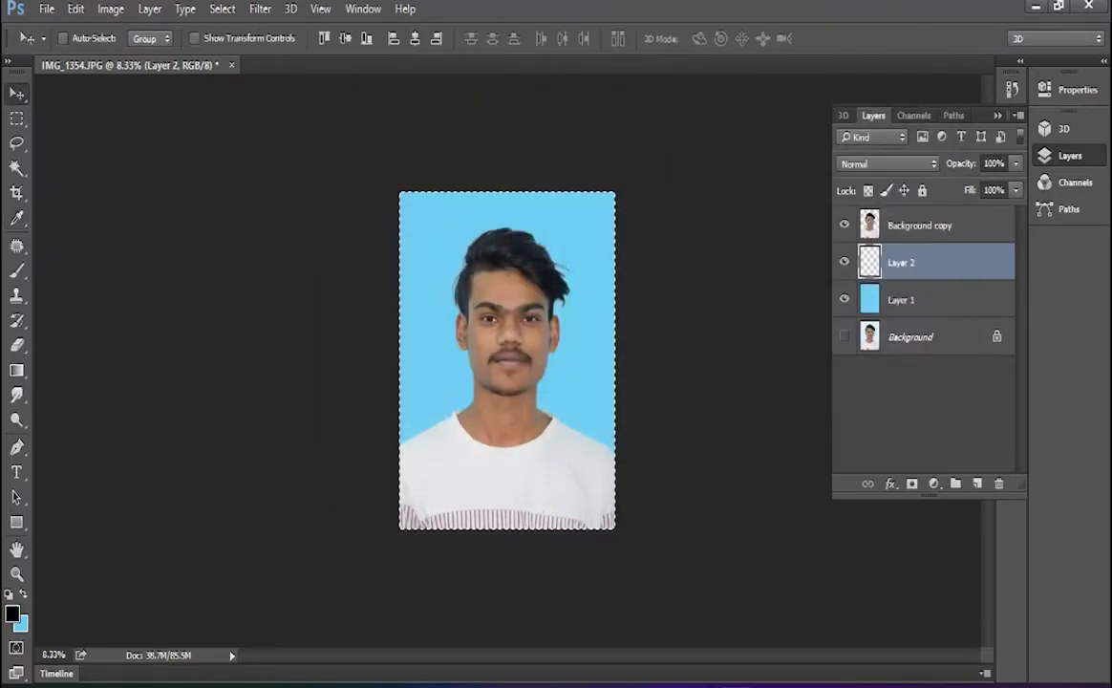
pyautogui.hotkey('ctrl', 'd')
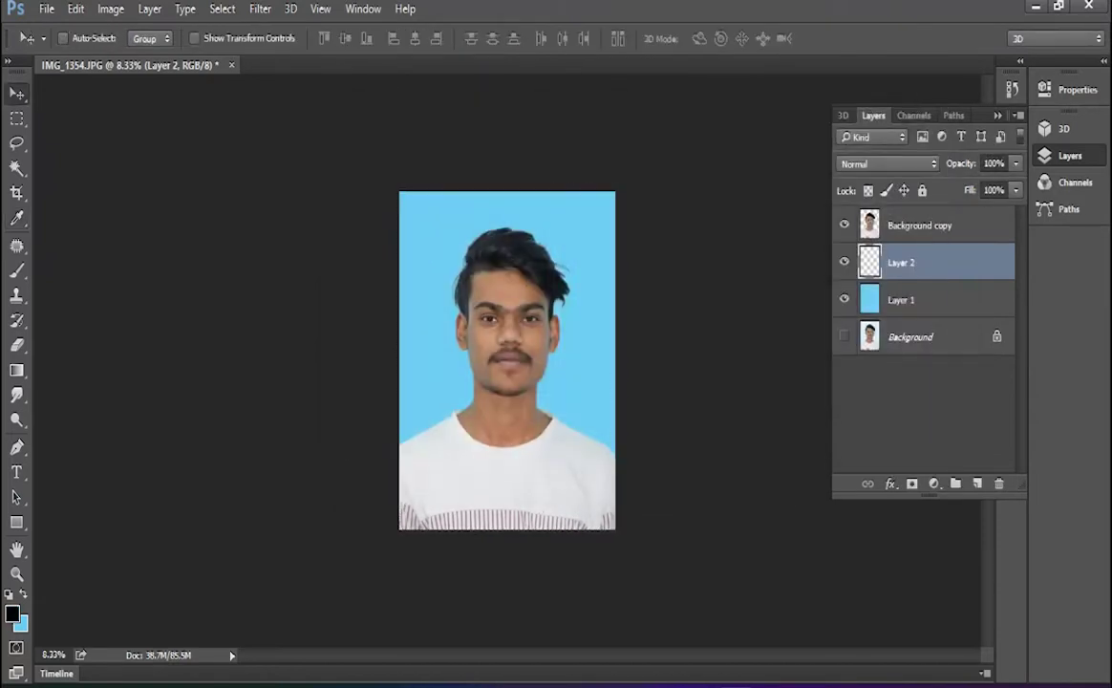
# Resize the image to 30 × 30 mm at a resolution of 300 pixels/inch
pyautogui.hotkey('ctrl', 'alt', 'i')
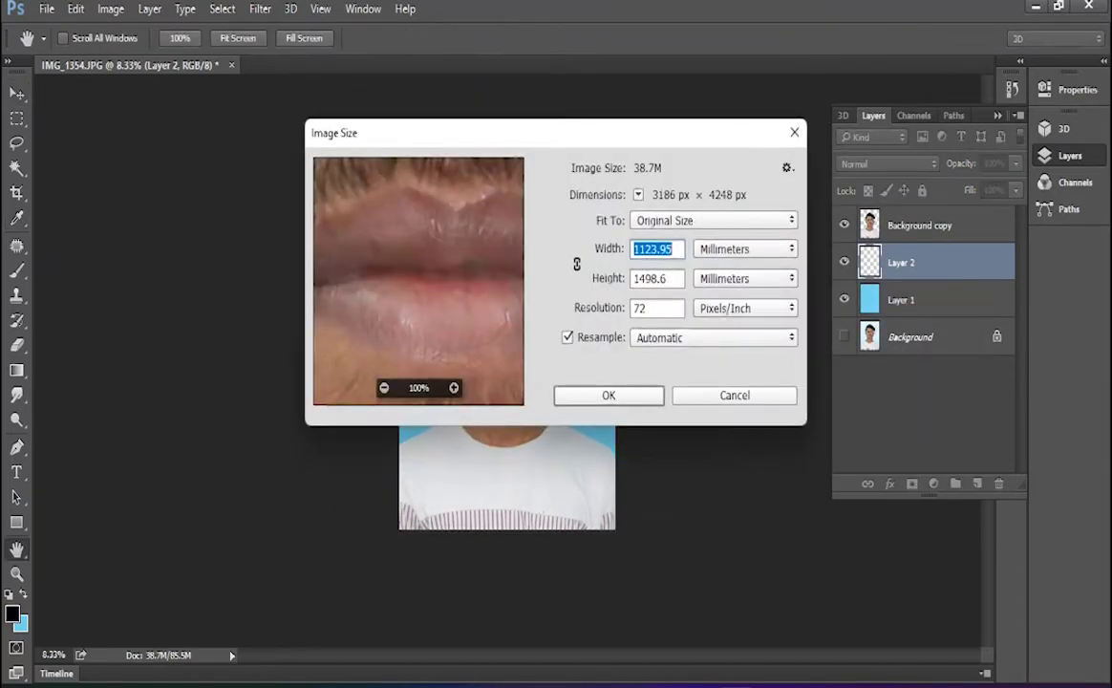
pyautogui.press('Tab')
pyautogui.press('Tab')
pyautogui.write('300')
pyautogui.hotkey('shift', 'Tab')
pyautogui.hotkey('shift', 'Tab')
pyautogui.write('30')
pyautogui.press('Tab')
pyautogui.write('30')
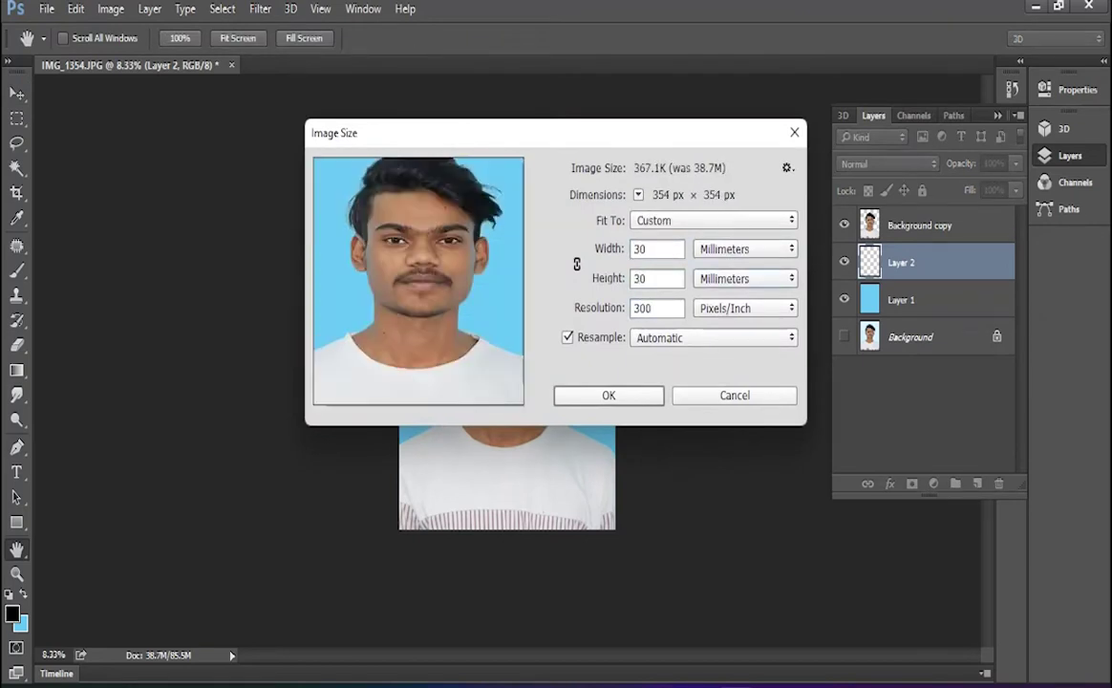
pyautogui.press('Return')
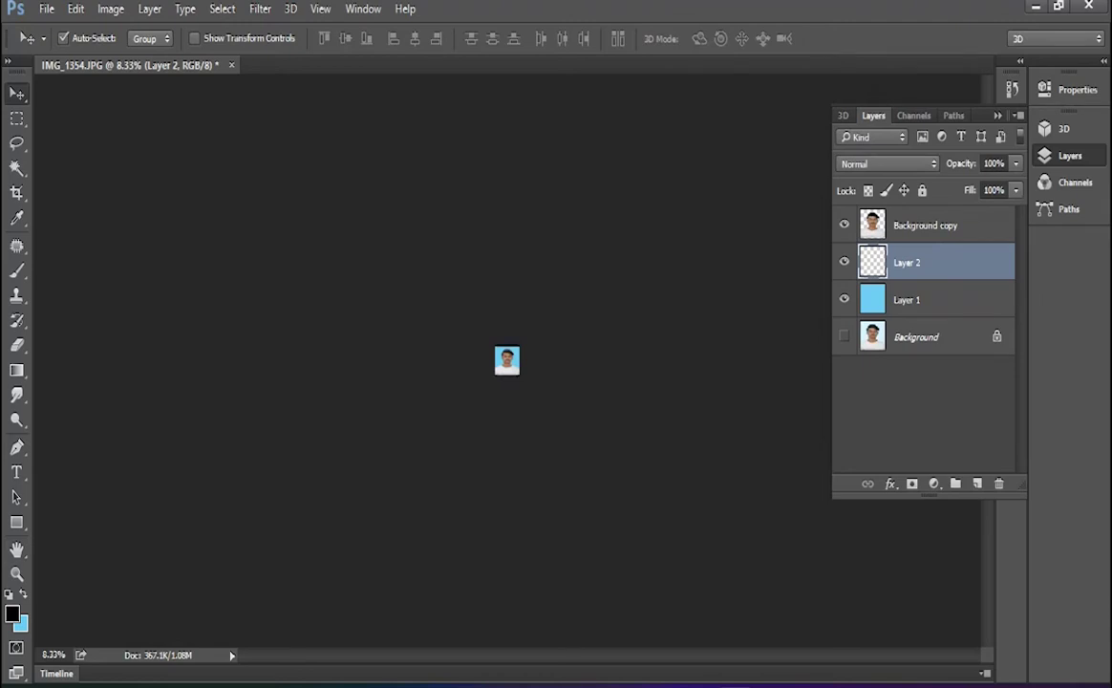
# Extend the canvas by 2.5 mm in width and height relative to its current size
pyautogui.hotkey('ctrl', '0')
pyautogui.hotkey('ctrl', 'alt', 'c')
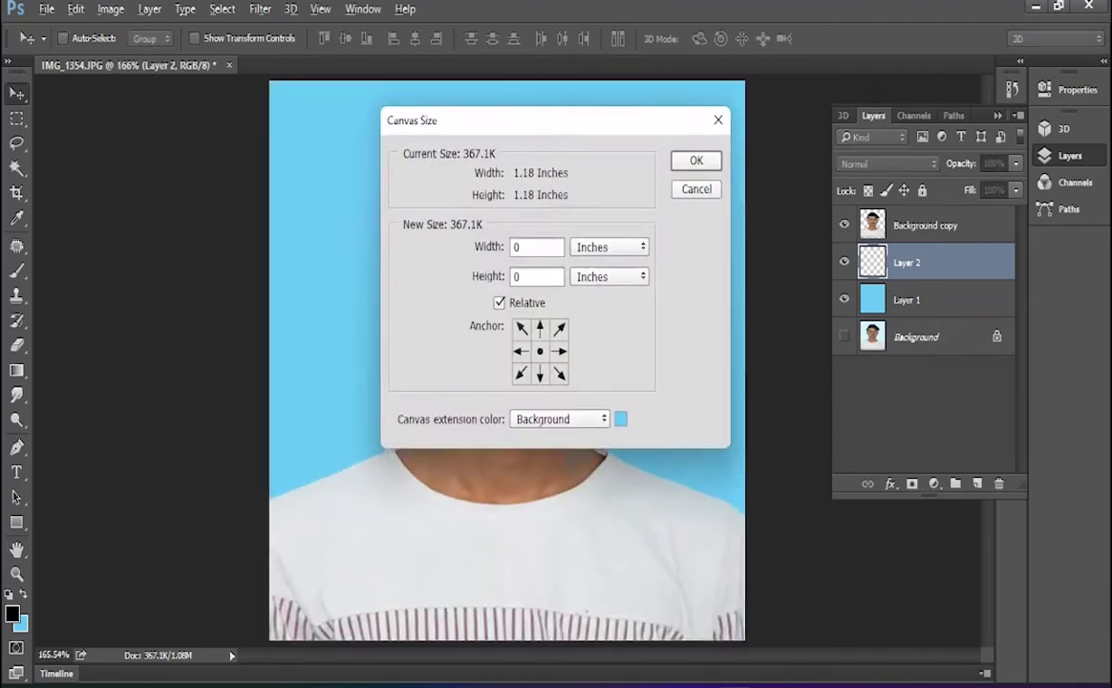
pyautogui.click(610, 248)
pyautogui.click(596, 318)
pyautogui.doubleClick(536, 247)
pyautogui.write('2.5')
pyautogui.press('Tab')
pyautogui.press('Return')
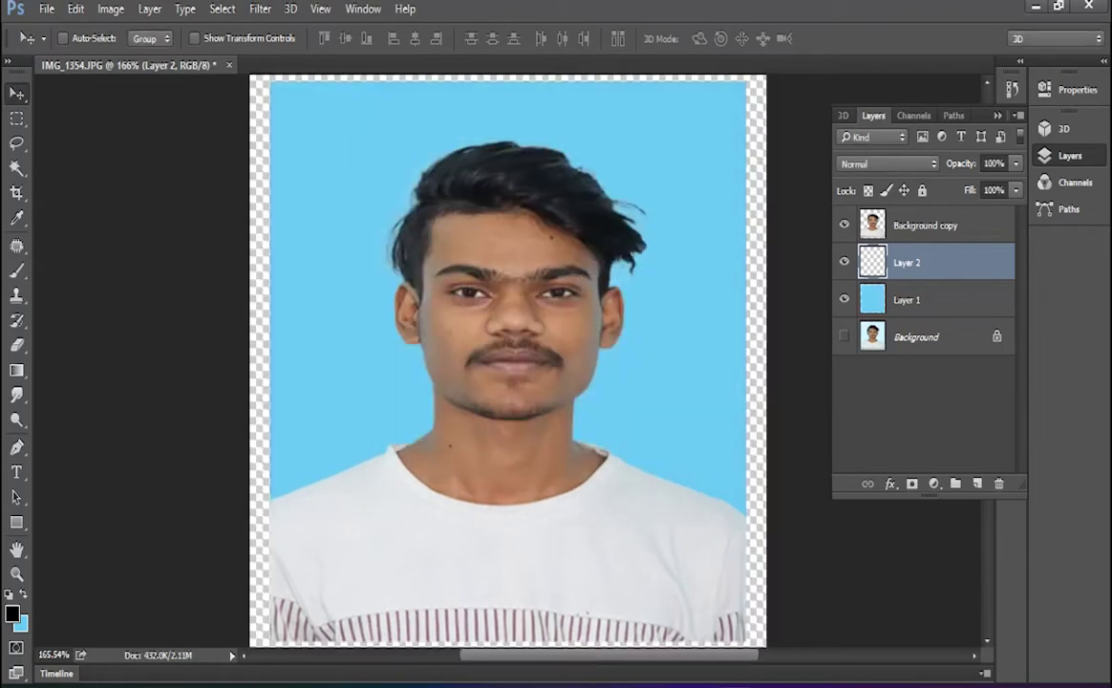
pyautogui.hotkey('ctrl', '1')
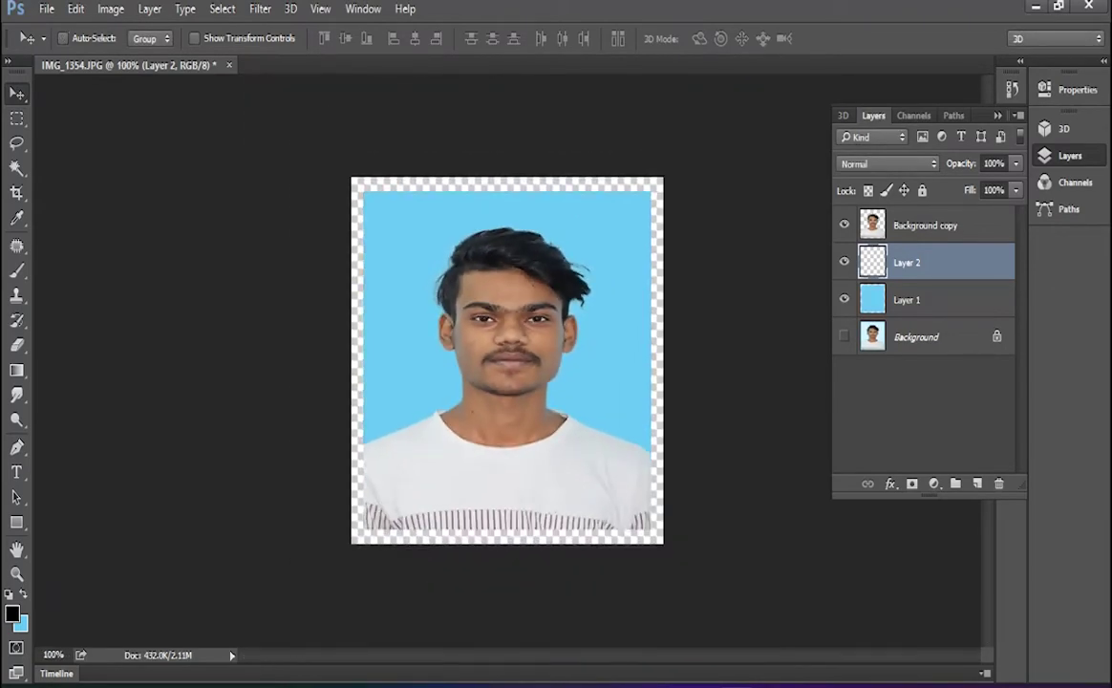
# Check the image dimensions without changing them and undo the canvas extension
pyautogui.hotkey('ctrl', 'alt', 'i')
pyautogui.click(577, 264)
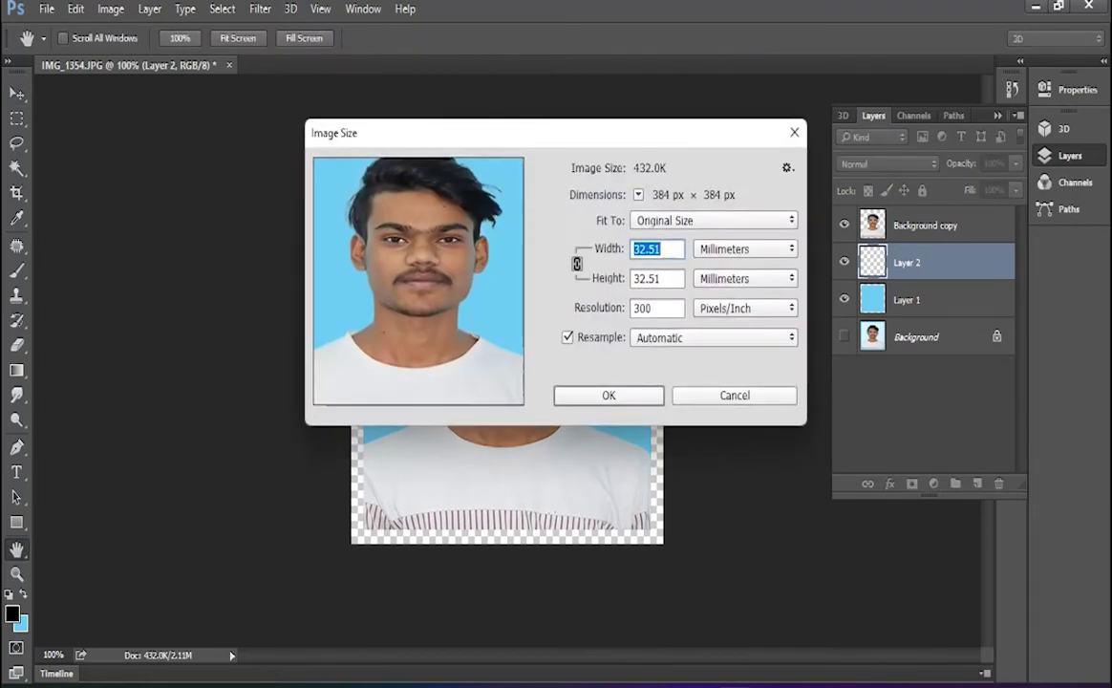
pyautogui.click(734, 396)
pyautogui.hotkey('ctrl', 'z')
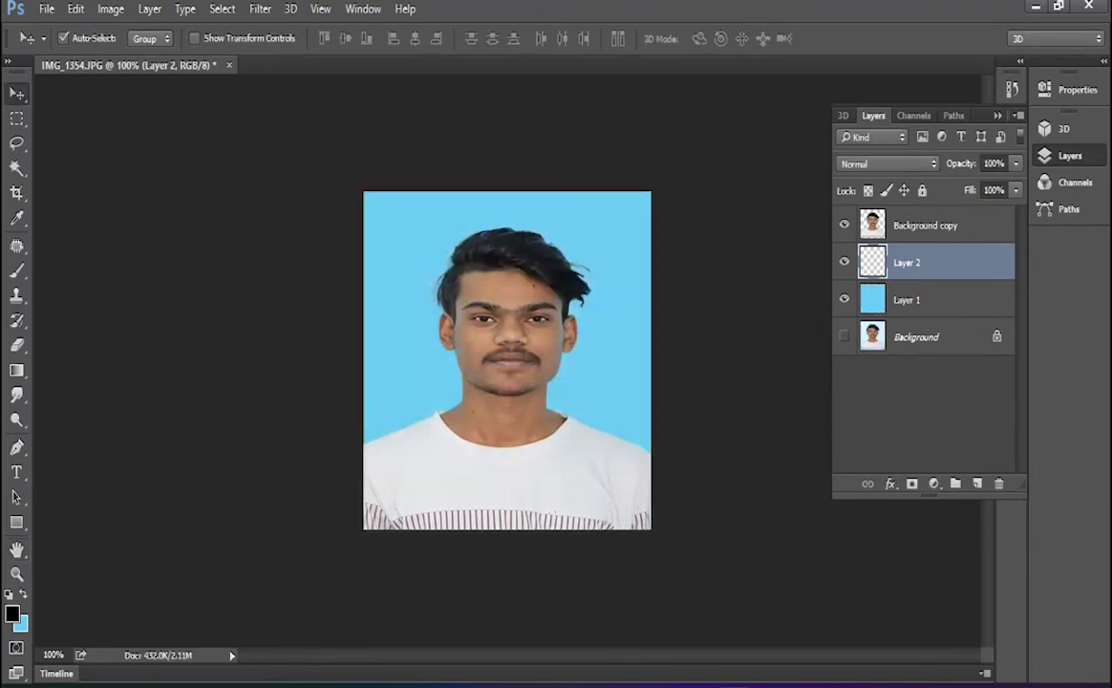
# Set the image height to 40 mm with the width and height unlinked
pyautogui.hotkey('ctrl', 'alt', 'i')
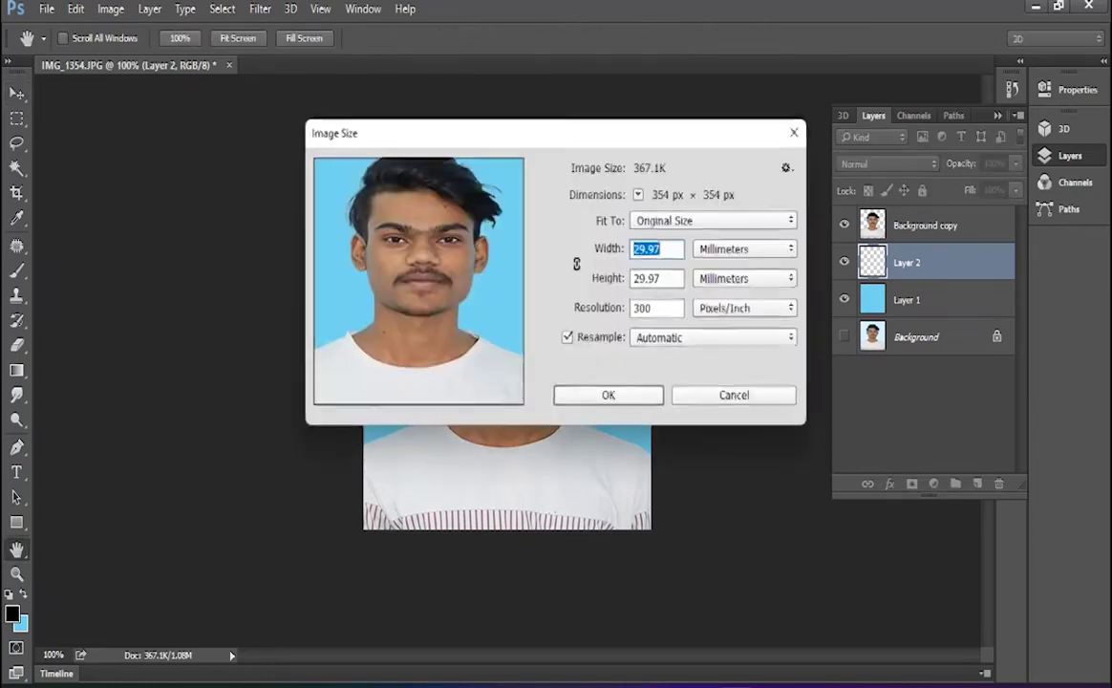
pyautogui.click(577, 264)
pyautogui.press('Tab')
pyautogui.write('40')
pyautogui.press('Return')
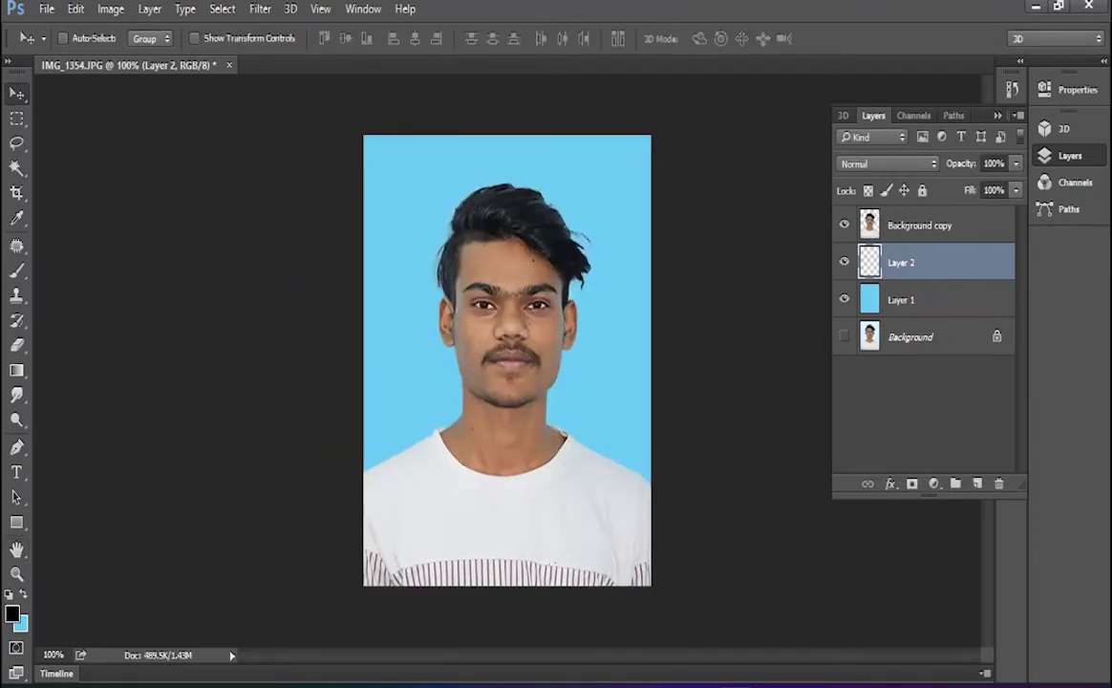
# Enlarge the canvas around the resized photo by a relative 2.5 mm in both width and height
pyautogui.hotkey('ctrl', 'alt', 'c')
pyautogui.click(609, 247)
pyautogui.click(599, 318)
pyautogui.doubleClick(529, 247)
pyautogui.write('2.5')
pyautogui.press('Tab')
pyautogui.write('2.5')
pyautogui.press('Return')
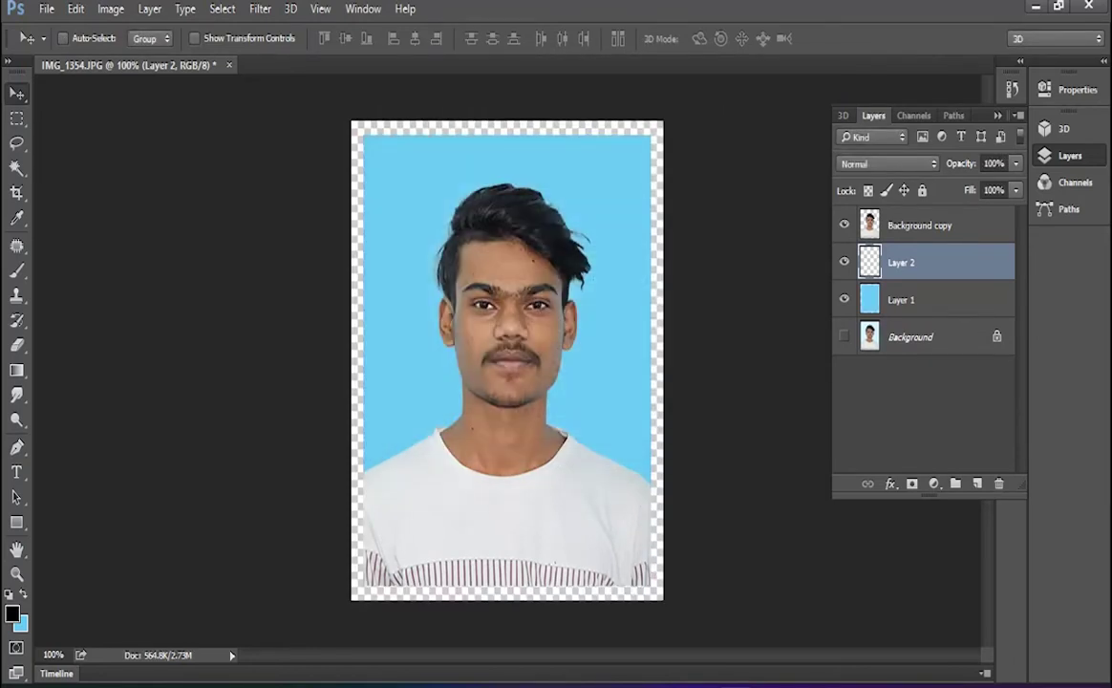
# Load Layer 1's outline as a selection and fill it with red, CMYK 0, 100, 100, 0
pyautogui.click(870, 300)
pyautogui.keyDown('ctrl'); pyautogui.click(870, 300); pyautogui.keyUp('ctrl')
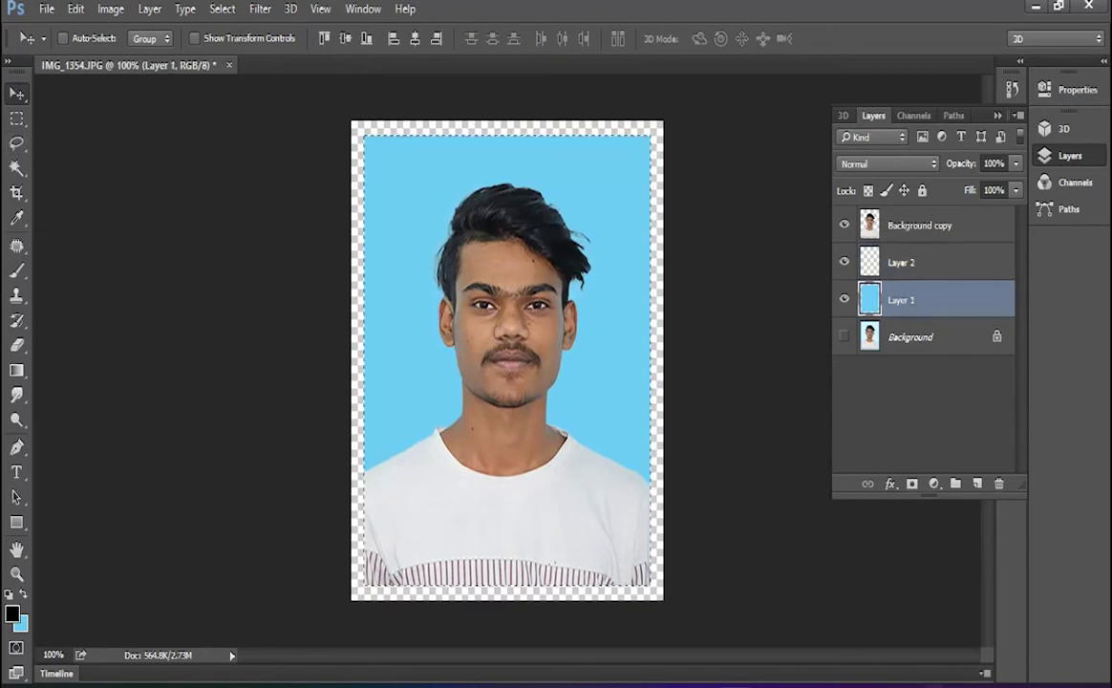
pyautogui.click(12, 613)
pyautogui.doubleClick(729, 363)
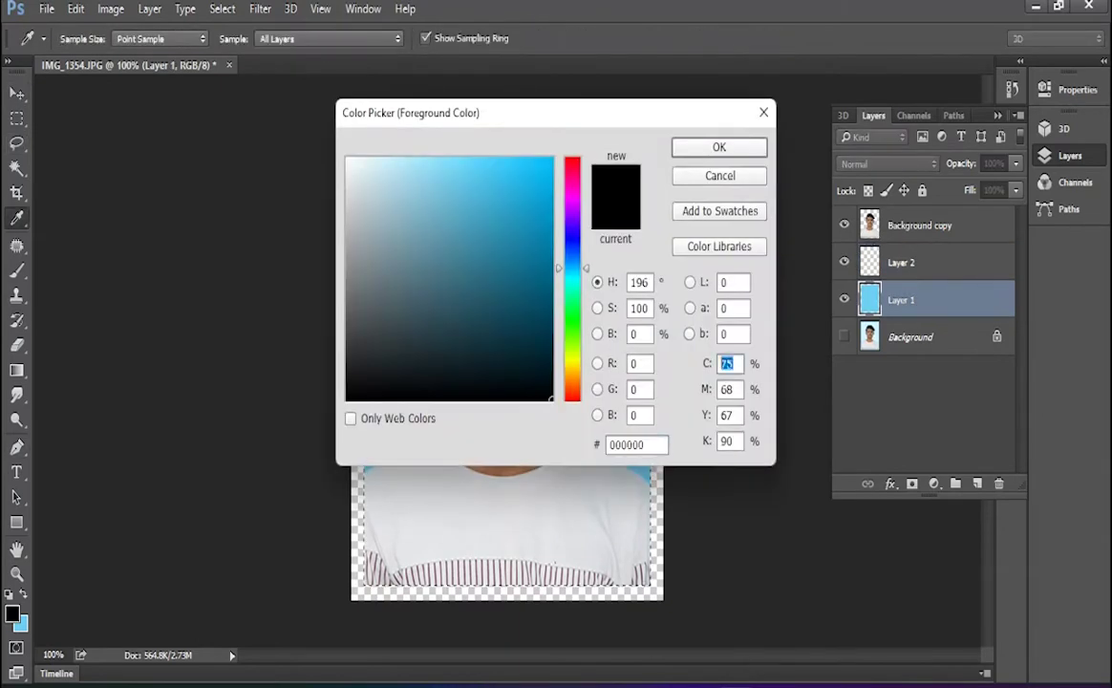
pyautogui.write('0')
pyautogui.press('Tab')
pyautogui.write('100')
pyautogui.press('Tab')
pyautogui.write('100')
pyautogui.press('Tab')
pyautogui.write('0')
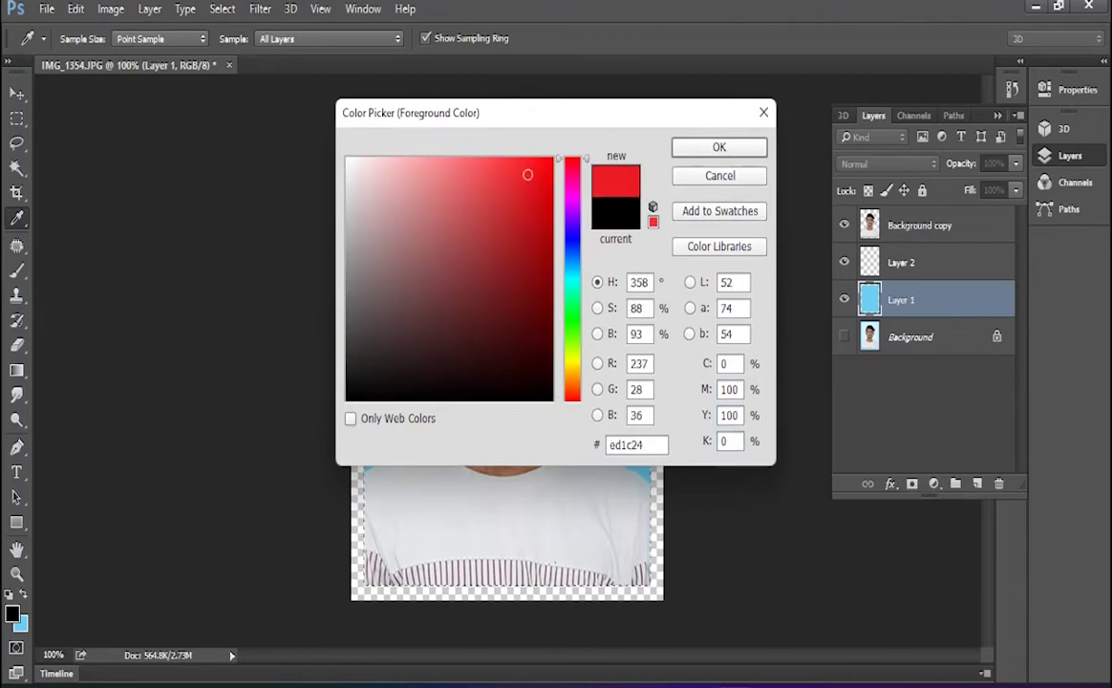
pyautogui.press('Return')
pyautogui.press('v')
pyautogui.hotkey('alt', 'BackSpace')
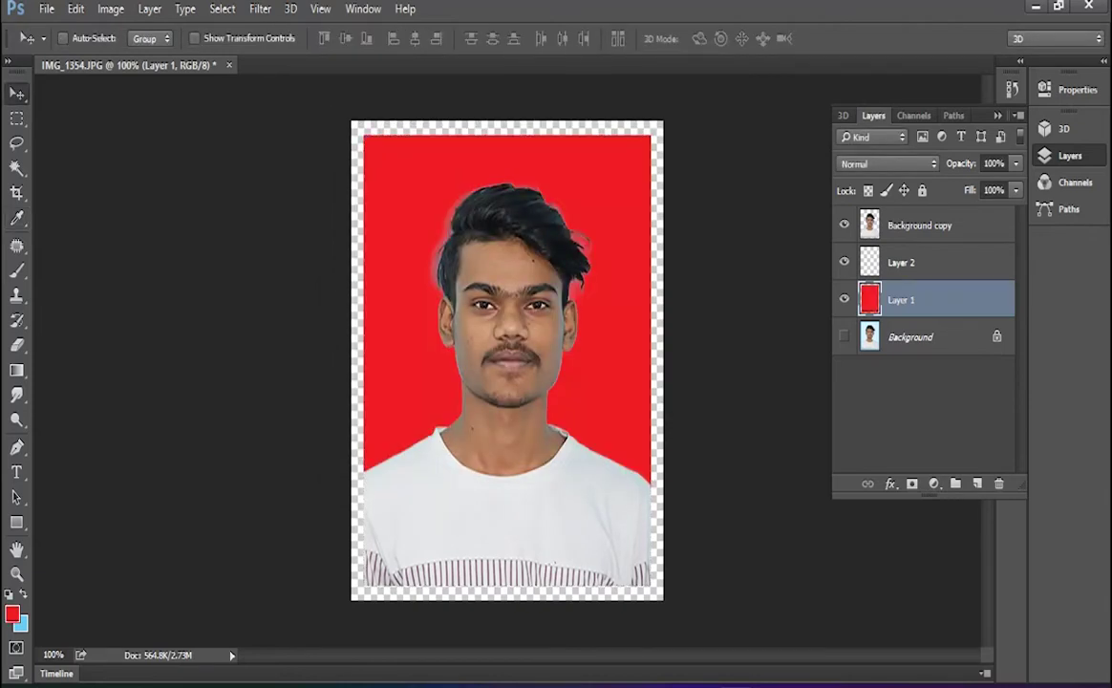
# Shrink the Eraser to a 15 px brush for close work around the hair and undo the trial stroke on Layer 1
pyautogui.hotkey('ctrl', 'space')
pyautogui.moveTo(540, 241); pyautogui.dragTo(650, 240)
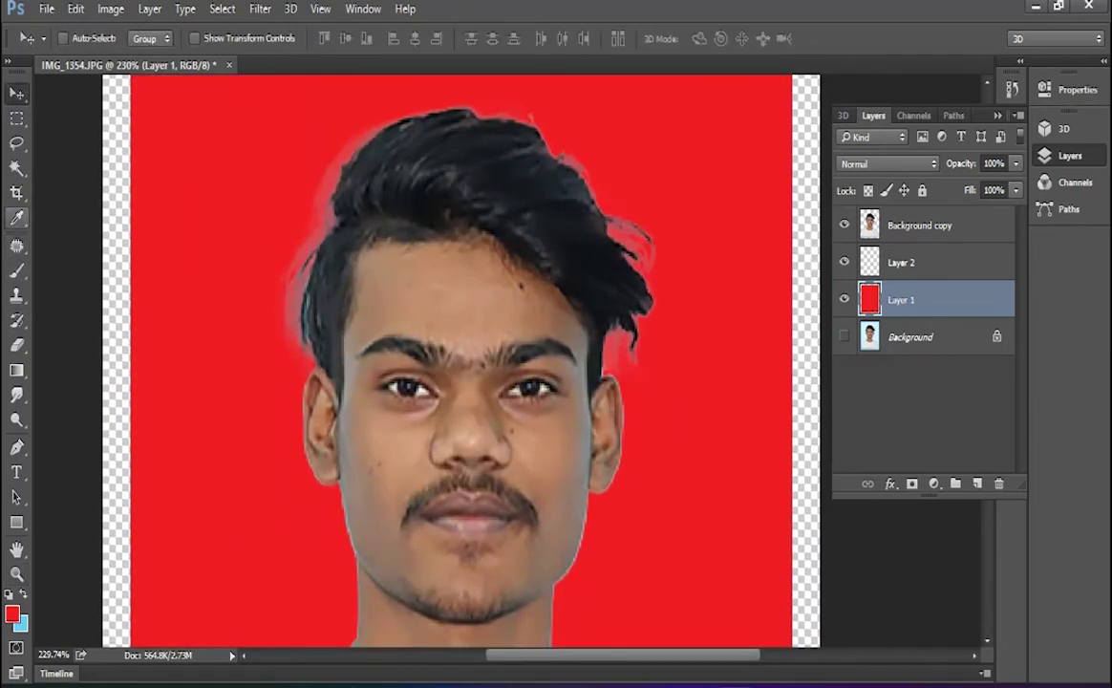
pyautogui.click(16, 345)
pyautogui.click(86, 342)
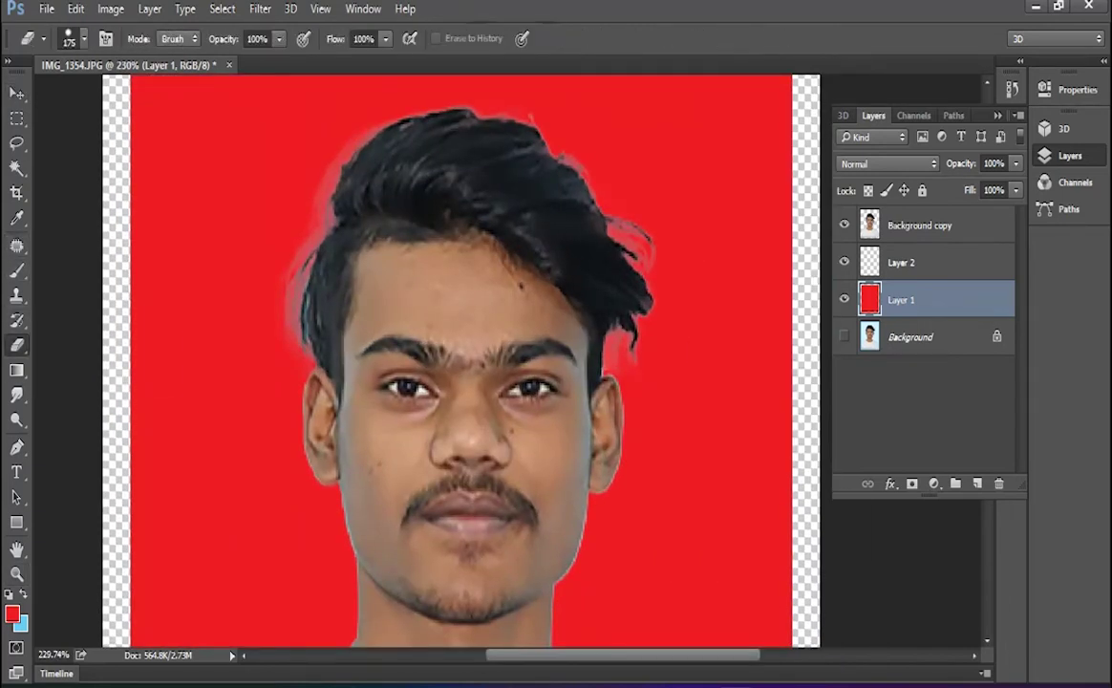
pyautogui.press('[')
pyautogui.press('[')
pyautogui.press('[')
pyautogui.press('[')
pyautogui.press('[')
pyautogui.press('[')
pyautogui.press('[')
pyautogui.press('[')
pyautogui.press('[')
pyautogui.press('[')
pyautogui.moveTo(616, 205); pyautogui.dragTo(627, 225)
pyautogui.hotkey('ctrl', 'z')
# Erase the leftover halo and stray hair around the head on the Background copy layer
pyautogui.click(920, 226)
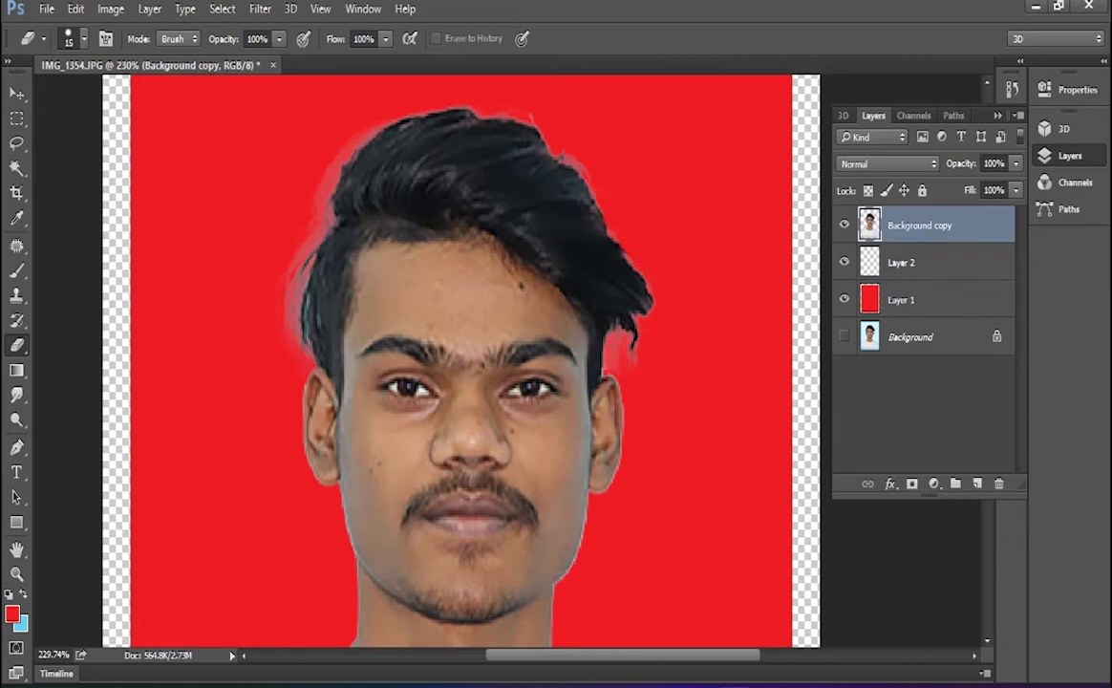
pyautogui.moveTo(640, 324); pyautogui.dragTo(629, 277)
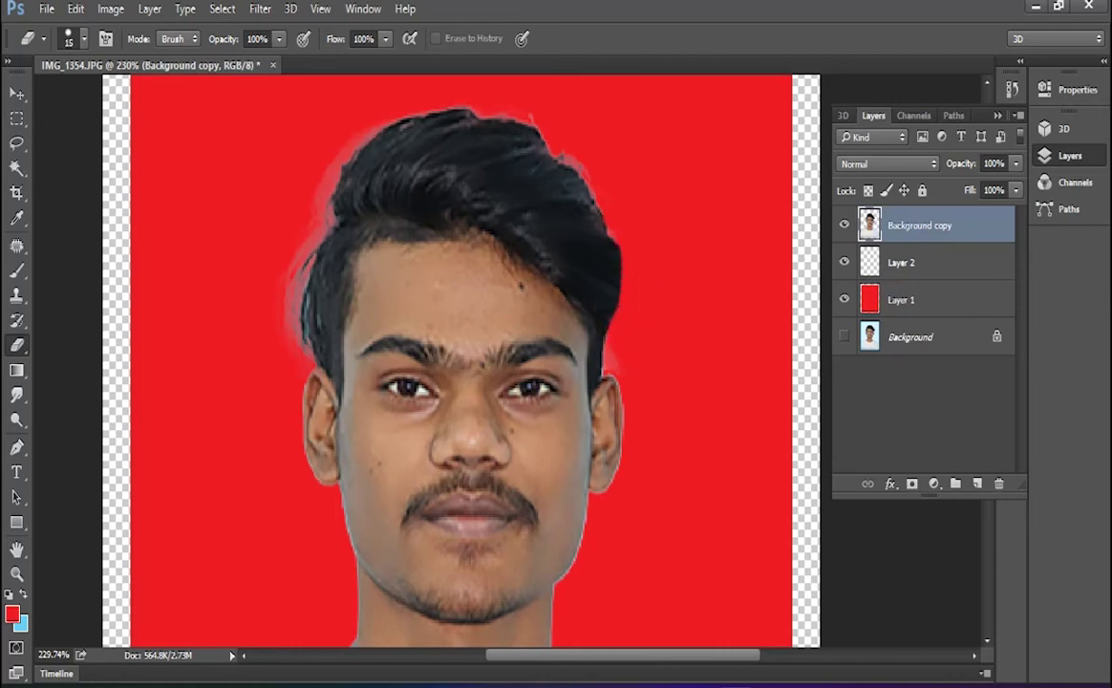
pyautogui.moveTo(285, 205); pyautogui.dragTo(268, 306)
pyautogui.moveTo(307, 211); pyautogui.dragTo(300, 184)
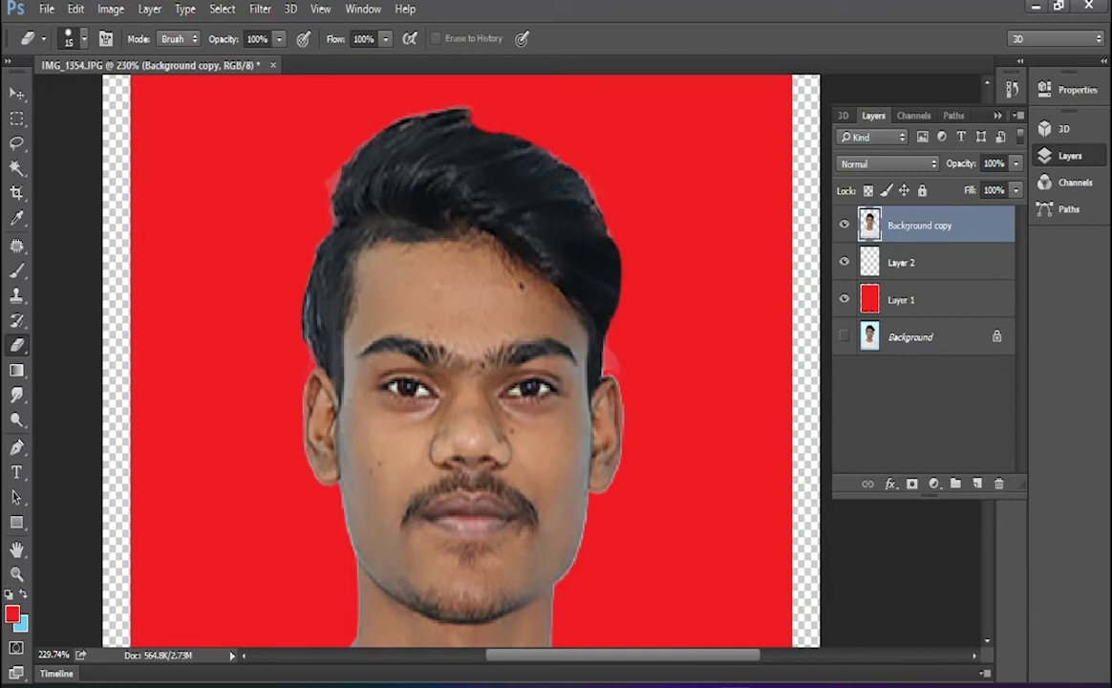
pyautogui.moveTo(459, 110); pyautogui.dragTo(387, 108)
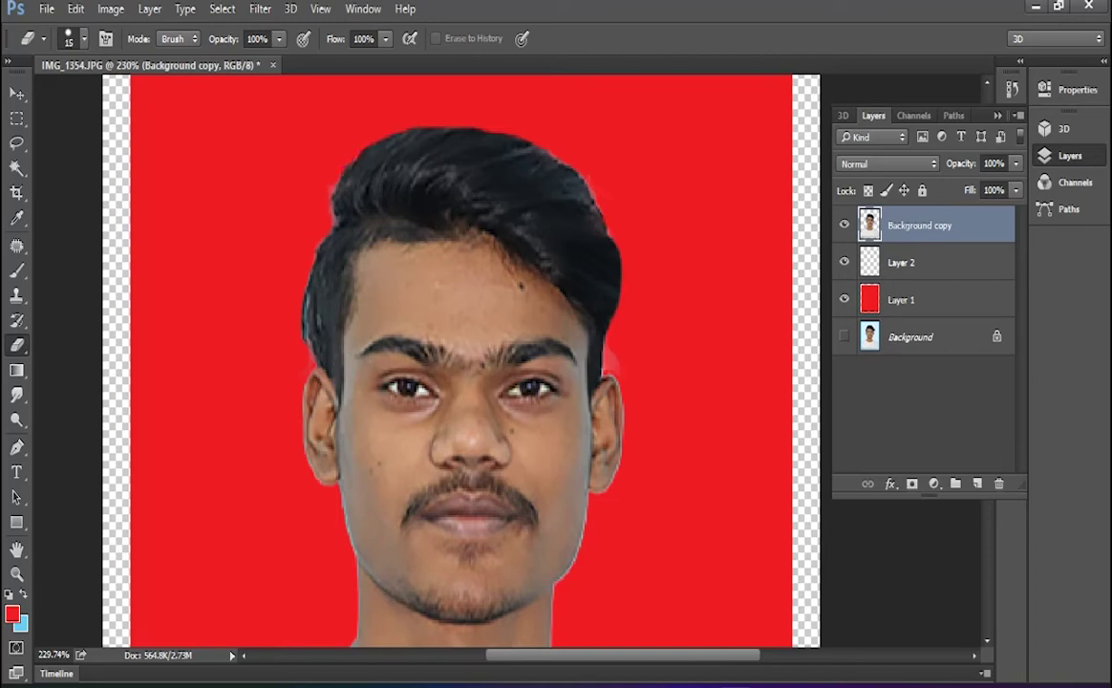
pyautogui.press('v')
pyautogui.hotkey('ctrl', '0')
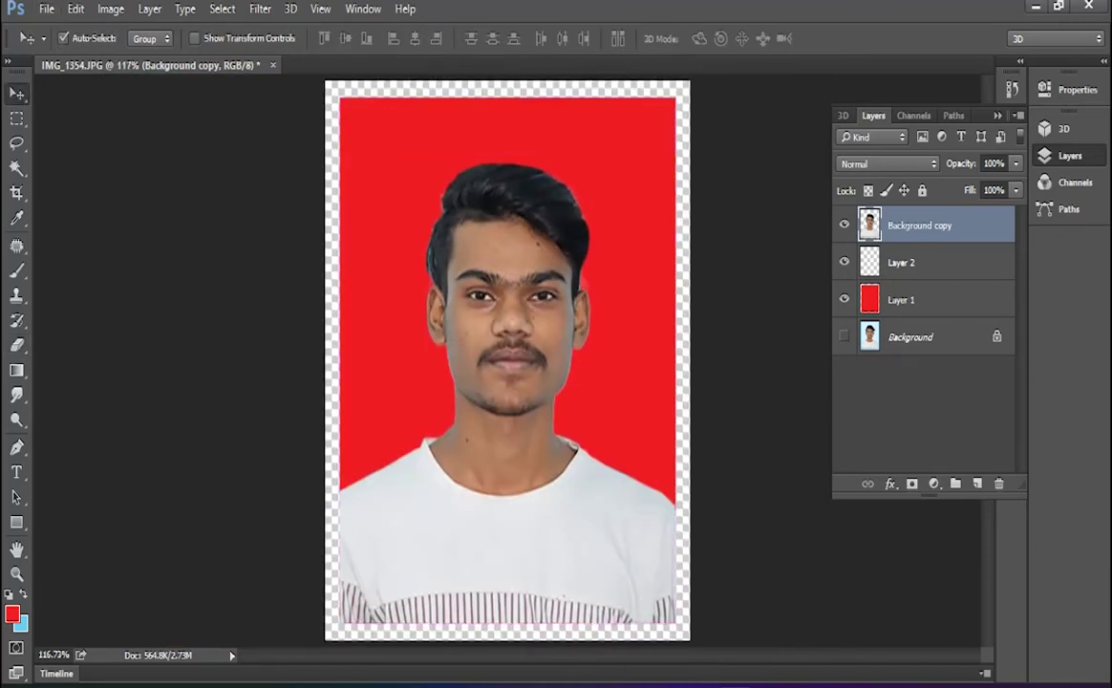
# Adjust the brightness and contrast of the cut-out portrait slightly
pyautogui.click(111, 9)
pyautogui.moveTo(143, 54)
pyautogui.click(335, 53)
pyautogui.moveTo(865, 280); pyautogui.dragTo(878, 280)
pyautogui.press('Return')
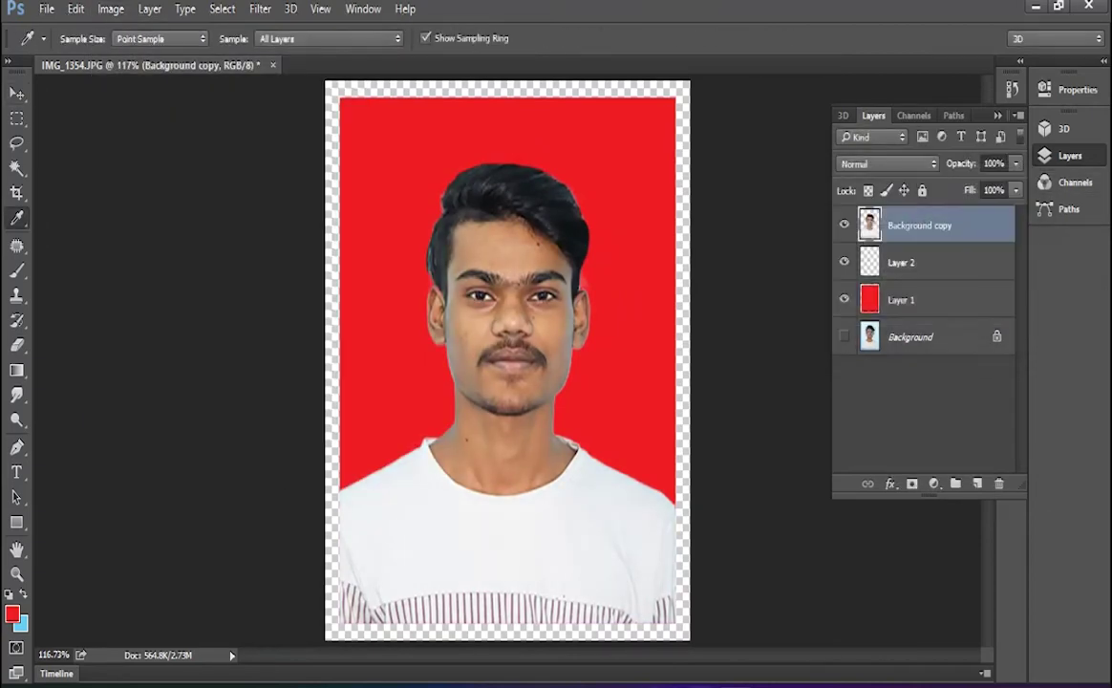
# Lower the cut-out portrait's saturation to about -41 with Hue/Saturation
pyautogui.hotkey('ctrl', 'u')
pyautogui.moveTo(866, 192); pyautogui.dragTo(838, 192)
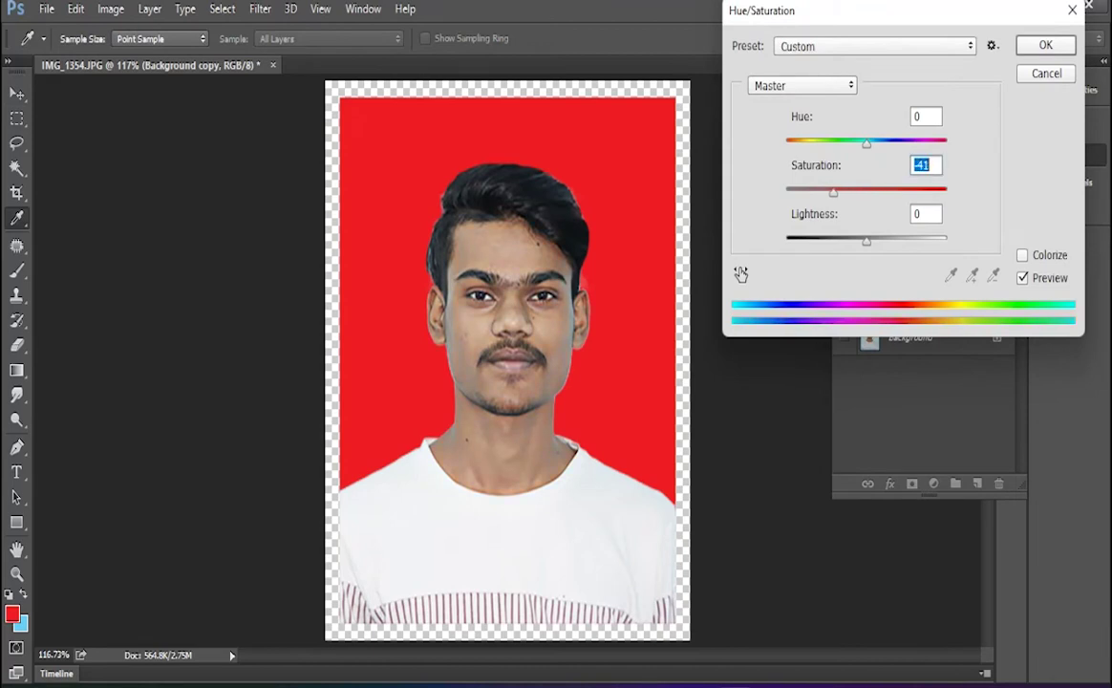
pyautogui.press('Return')
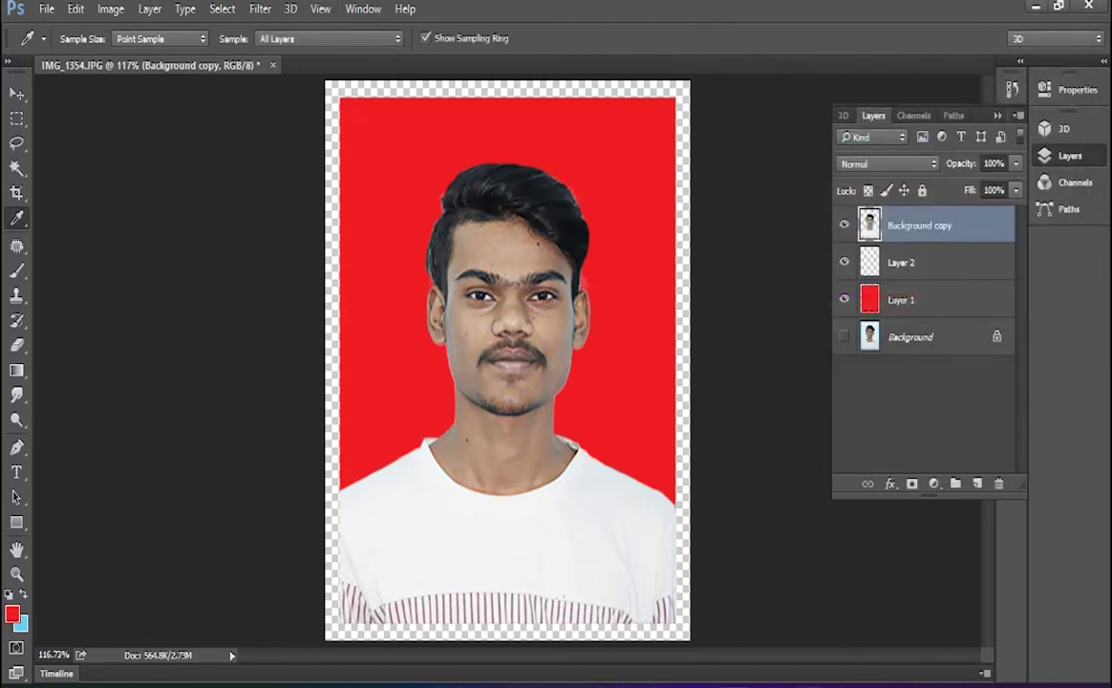
pyautogui.press('v')
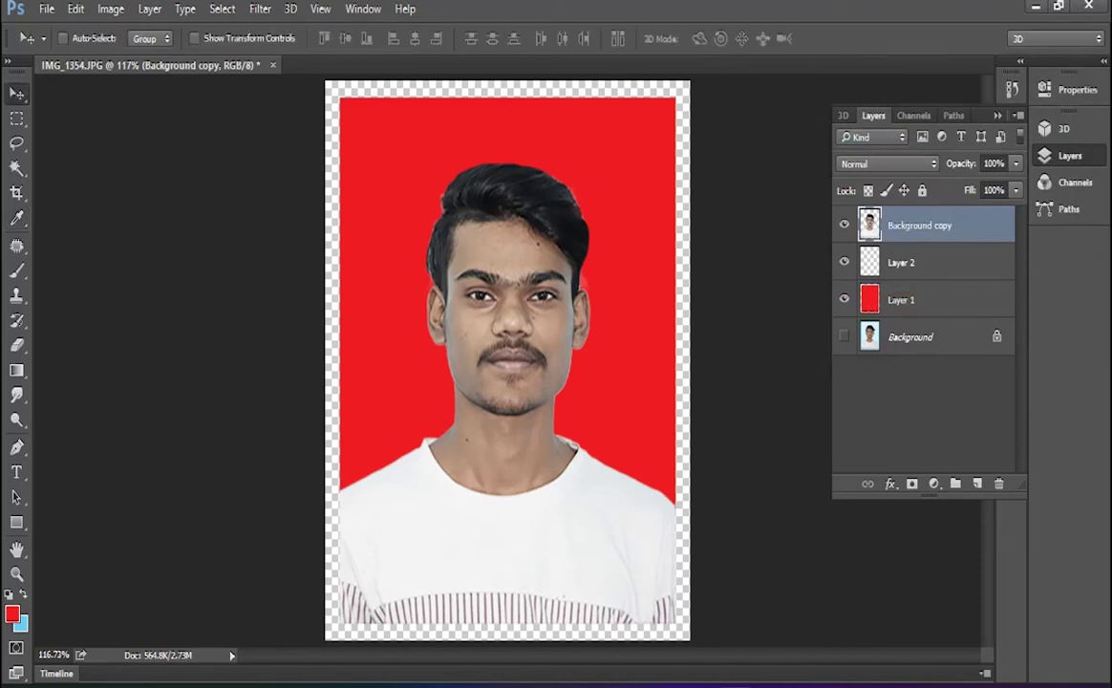
# Load Layer 1's outline as a selection and fill it with the light blue background colour
pyautogui.hotkey('ctrl', 'BackSpace')
pyautogui.hotkey('ctrl', 'z')
pyautogui.click(919, 300)
pyautogui.hotkey('ctrl', 'BackSpace')
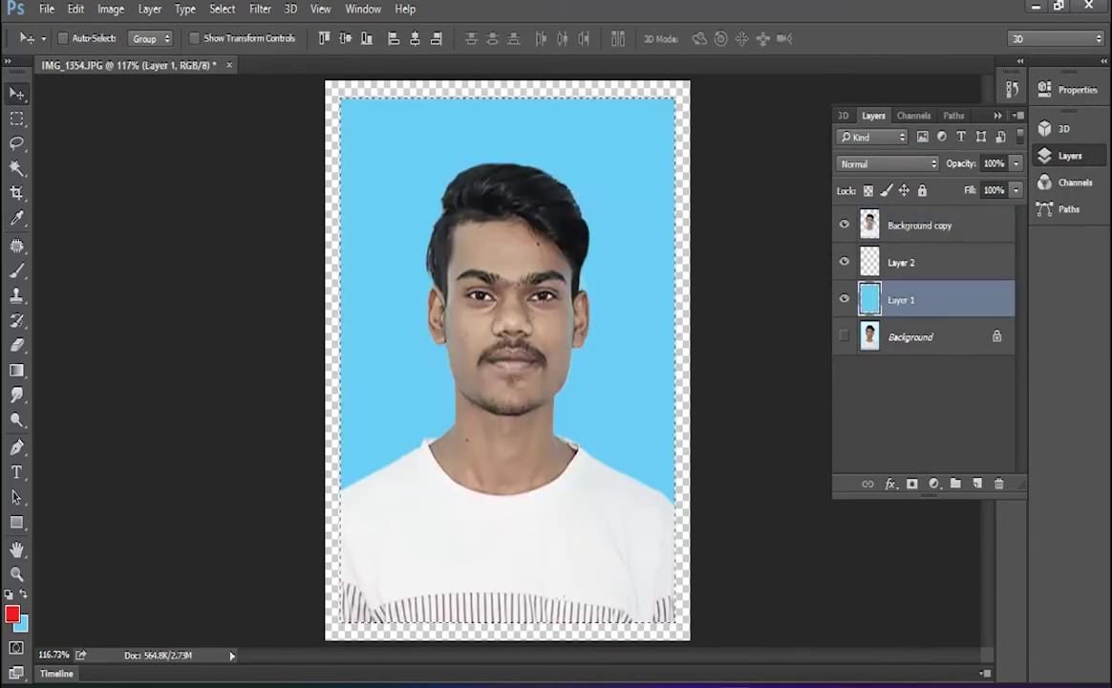
# Set the foreground colour to green, CMYK 100, 0, 100, 0, and fill the selected area of Layer 1 with it
pyautogui.press('i')
pyautogui.click(11, 614)
pyautogui.click(406, 172)
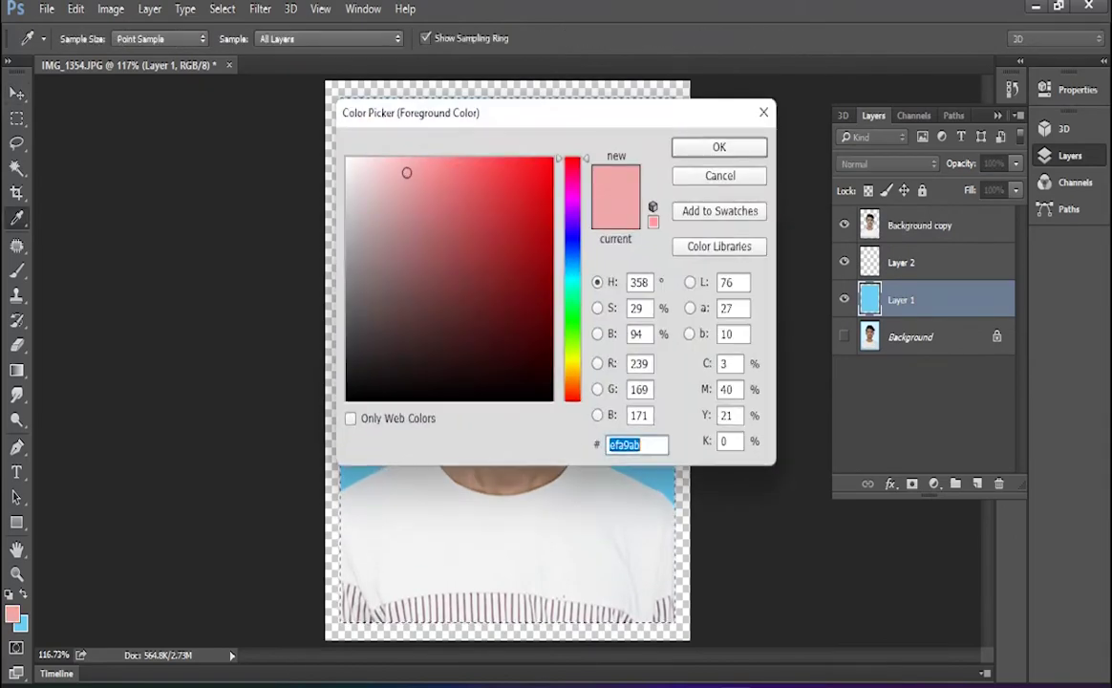
pyautogui.doubleClick(728, 364)
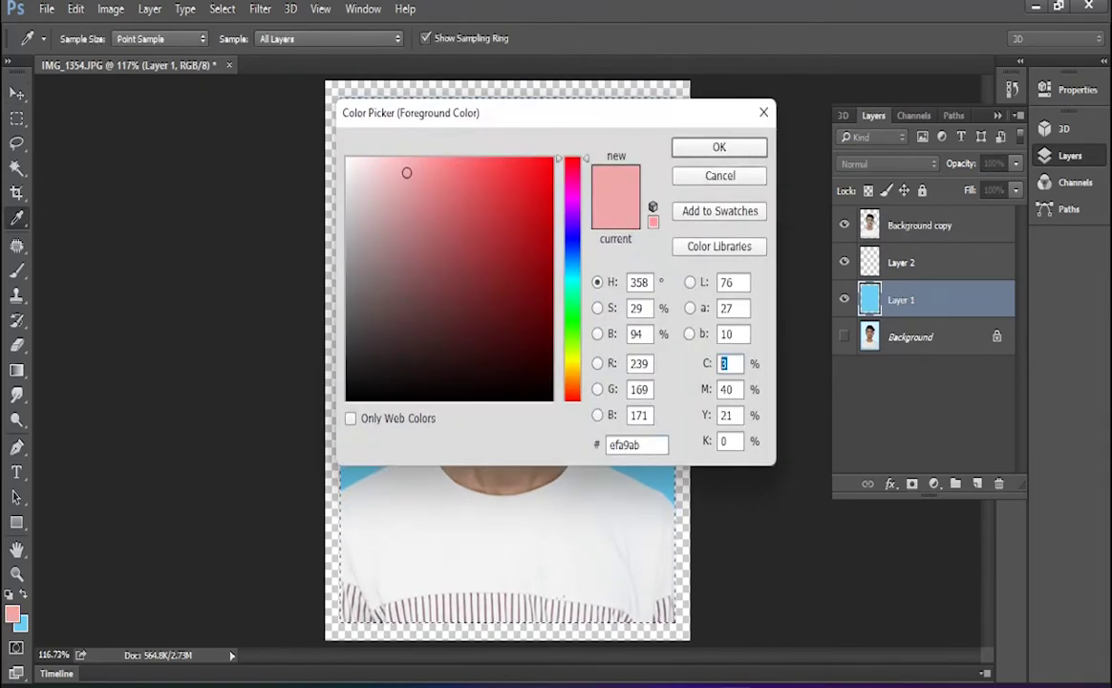
pyautogui.write('100')
pyautogui.write('0')
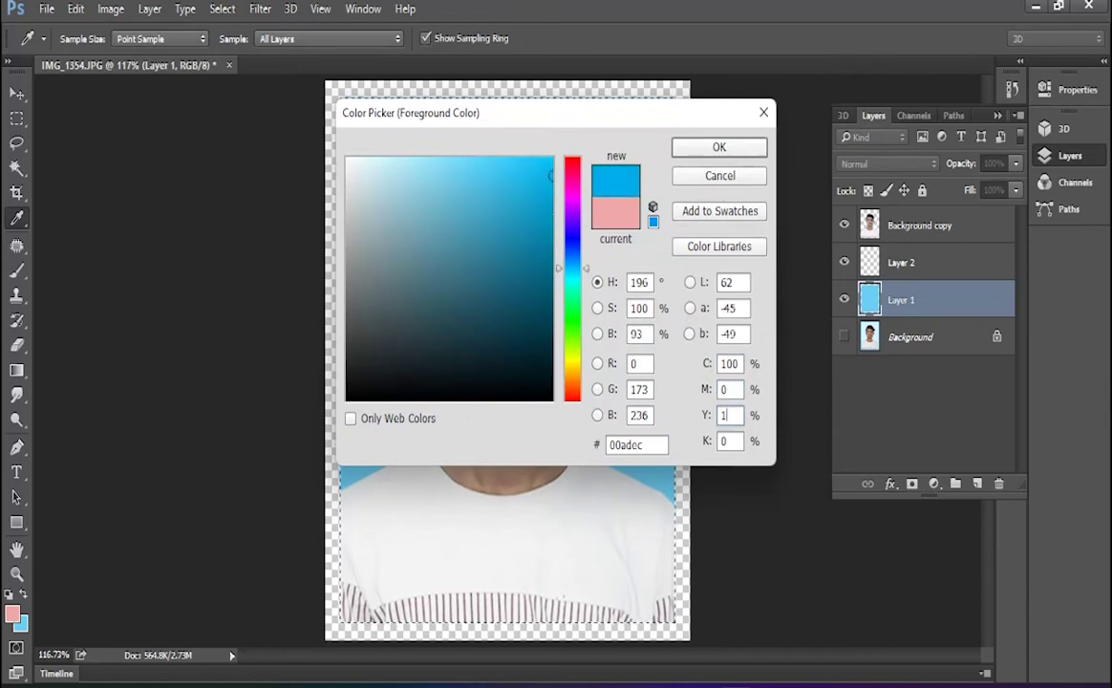
pyautogui.press('Tab')
pyautogui.write('200')
pyautogui.press('Tab')
pyautogui.press('Return')
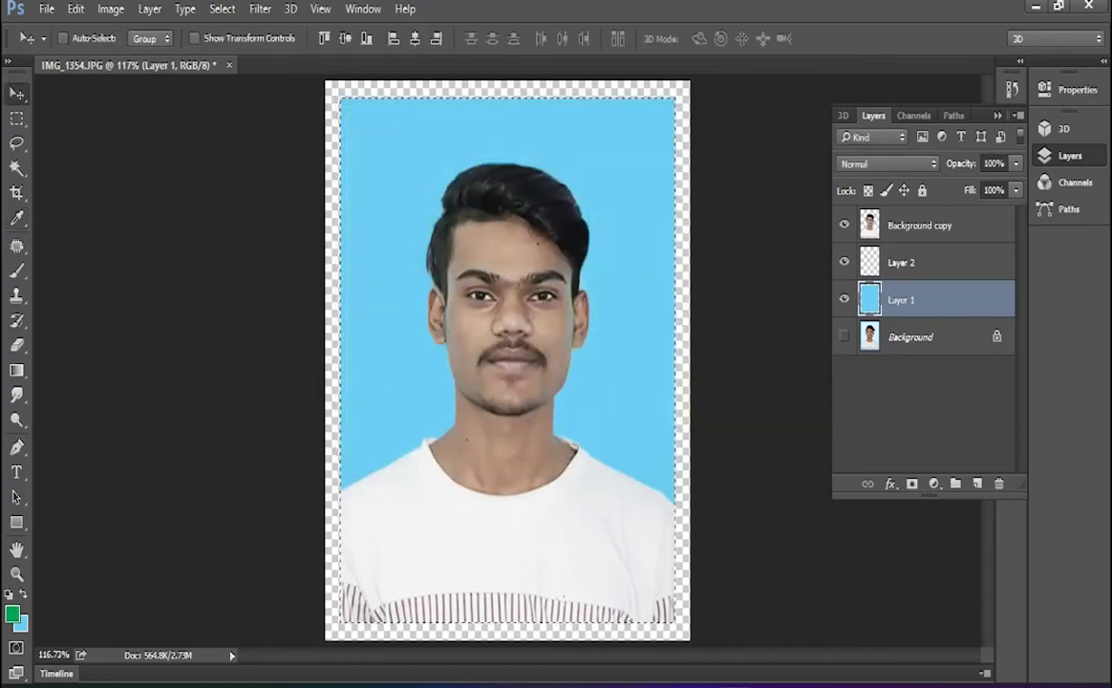
pyautogui.hotkey('alt', 'BackSpace')
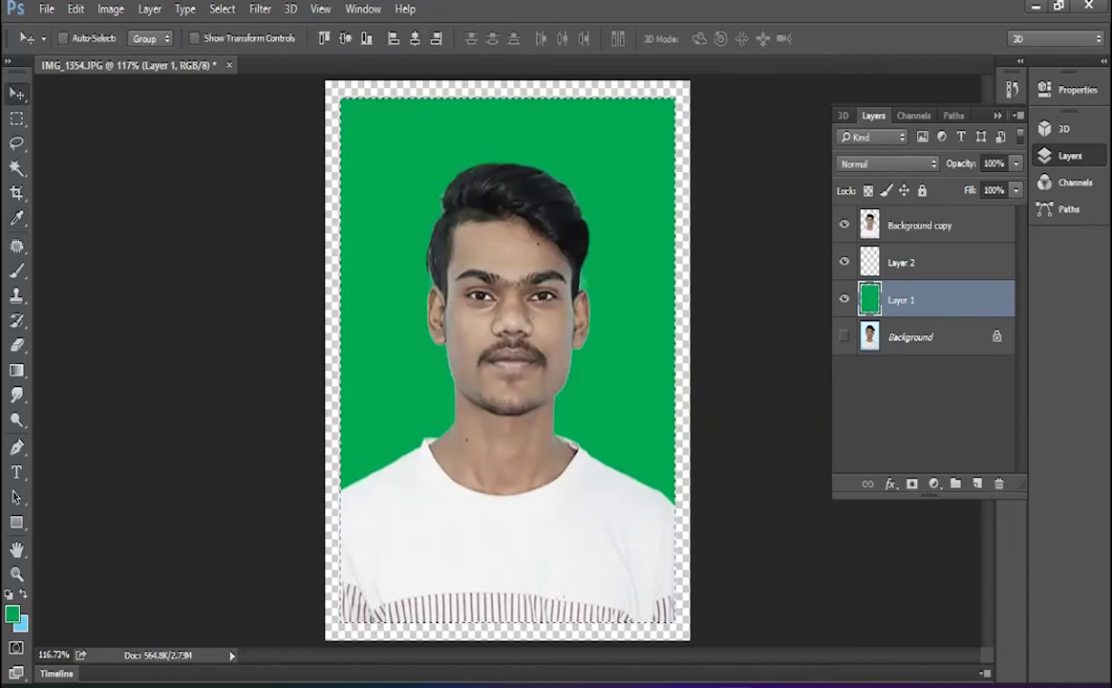
# Refill the selected area of Layer 1 with yellow, CMYK 0, 0, 100, 0, and clear the selection
pyautogui.click(12, 614)
pyautogui.doubleClick(730, 364)
pyautogui.write('00')
pyautogui.press('Tab')
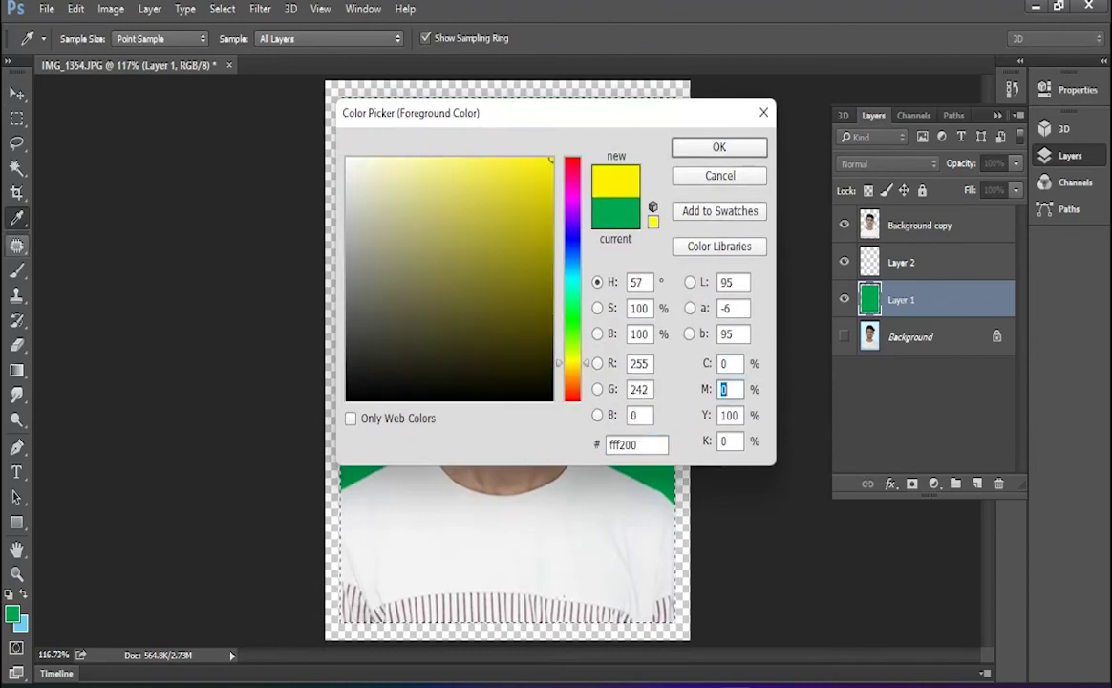
pyautogui.press('Return')
pyautogui.hotkey('alt', 'BackSpace')
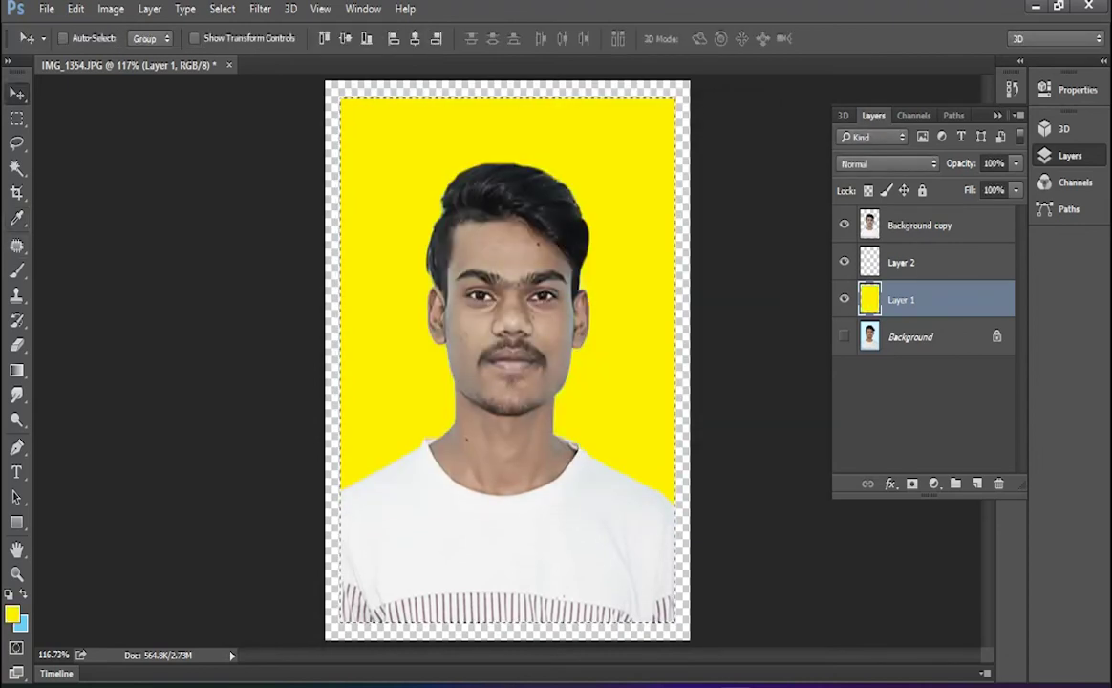
pyautogui.click(947, 415)
pyautogui.hotkey('ctrl', 'd')
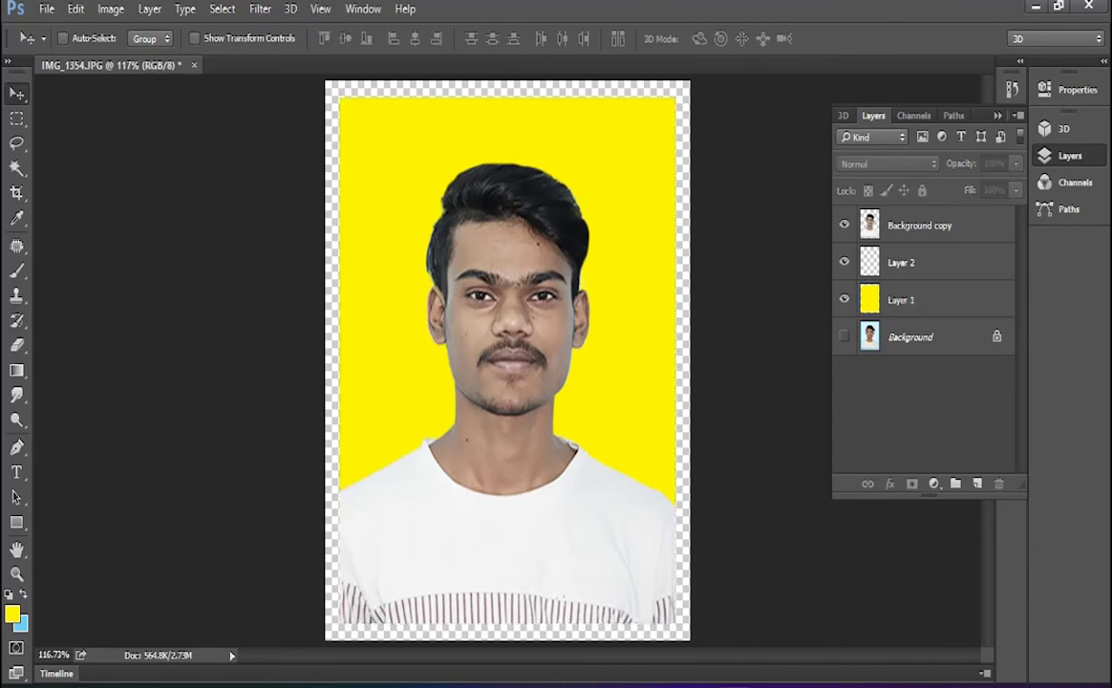
# Merge Layer 1, Layer 2 and Background copy into a single layer
pyautogui.click(941, 300)
pyautogui.keyDown('ctrl'); pyautogui.click(941, 263); pyautogui.keyUp('ctrl')
pyautogui.keyDown('ctrl'); pyautogui.click(941, 226); pyautogui.keyUp('ctrl')
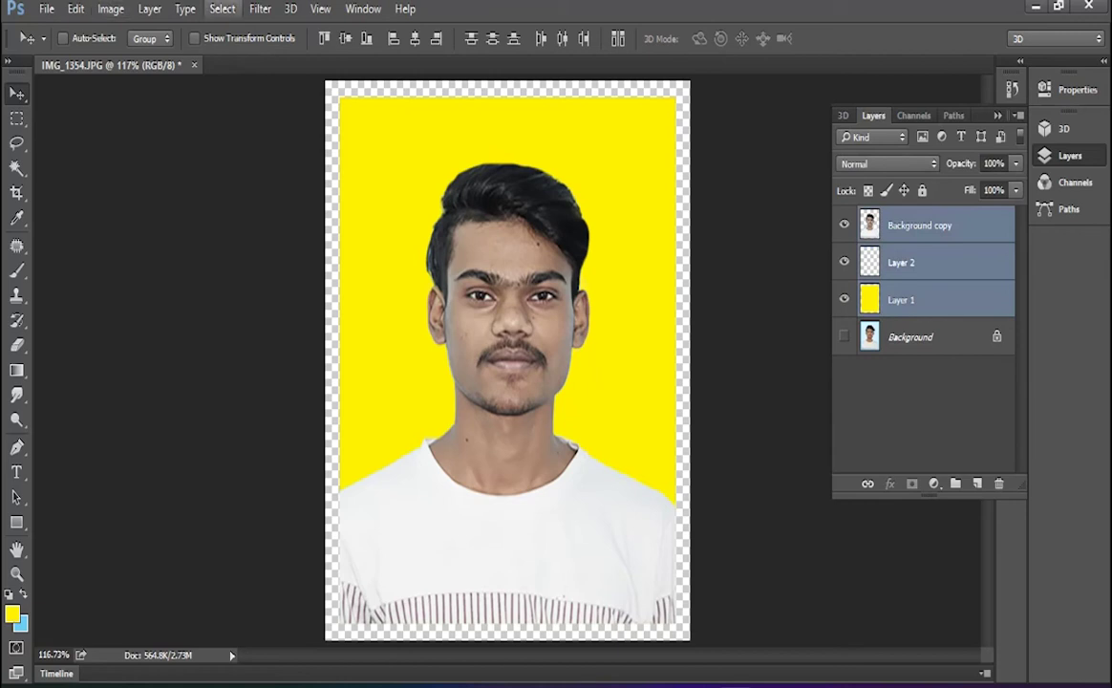
pyautogui.click(110, 8)
pyautogui.moveTo(184, 9)
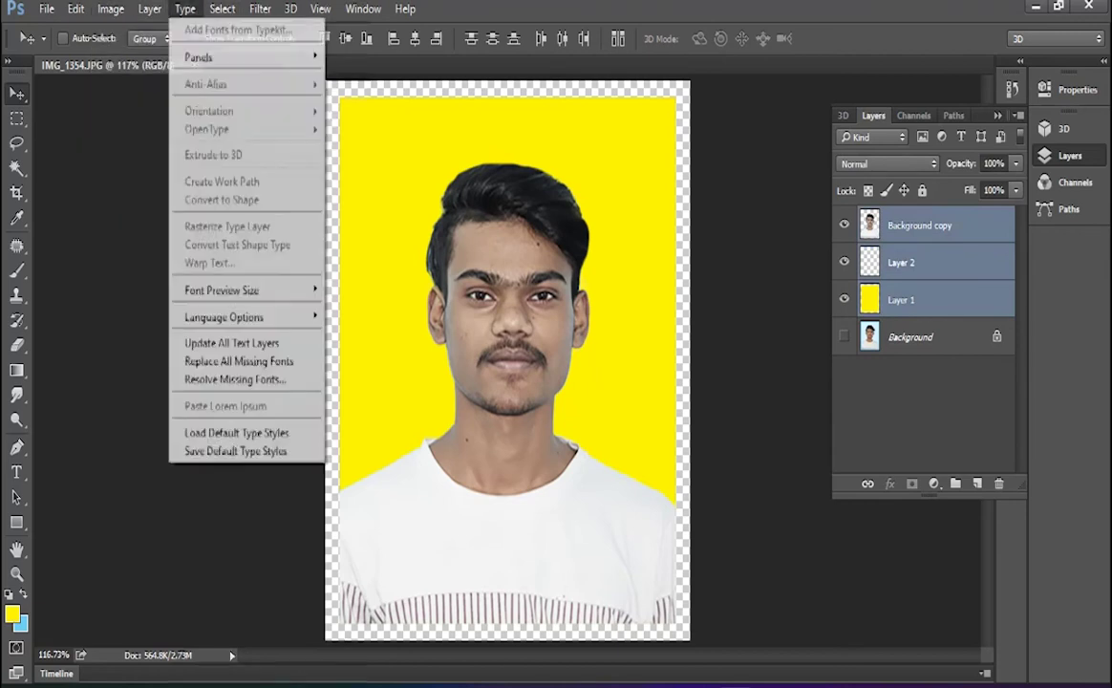
pyautogui.moveTo(150, 8)
pyautogui.click(215, 639)
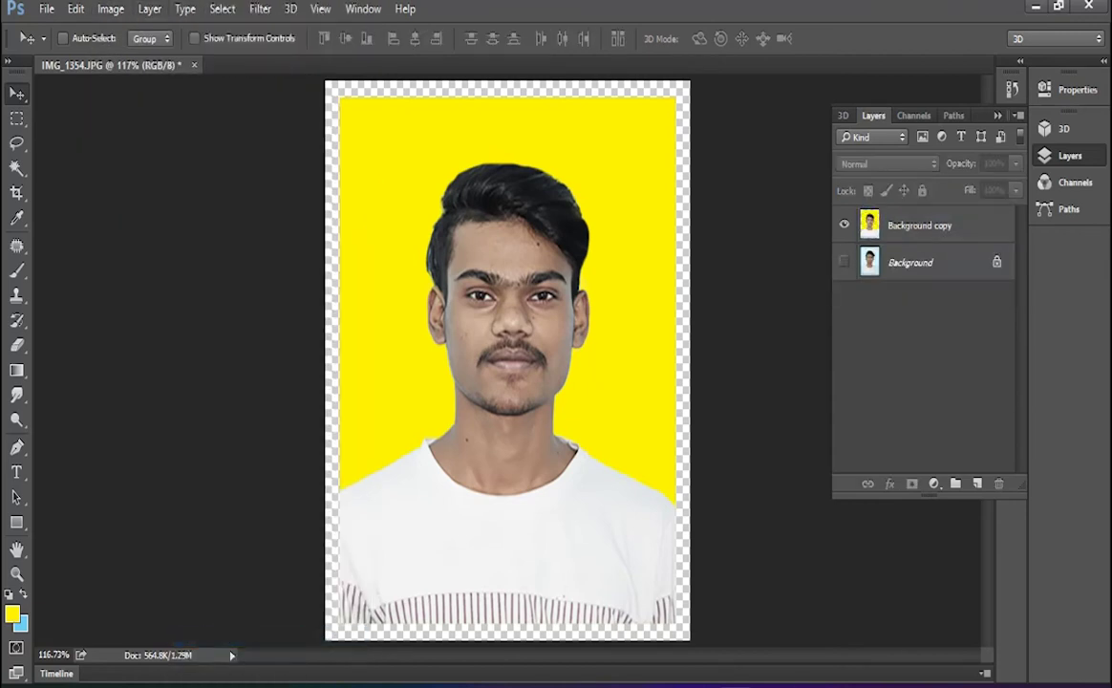
# Make the merged Background copy layer active and select the entire canvas
pyautogui.hotkey('ctrl', '-')
pyautogui.hotkey('ctrl', '-')
pyautogui.click(913, 226)
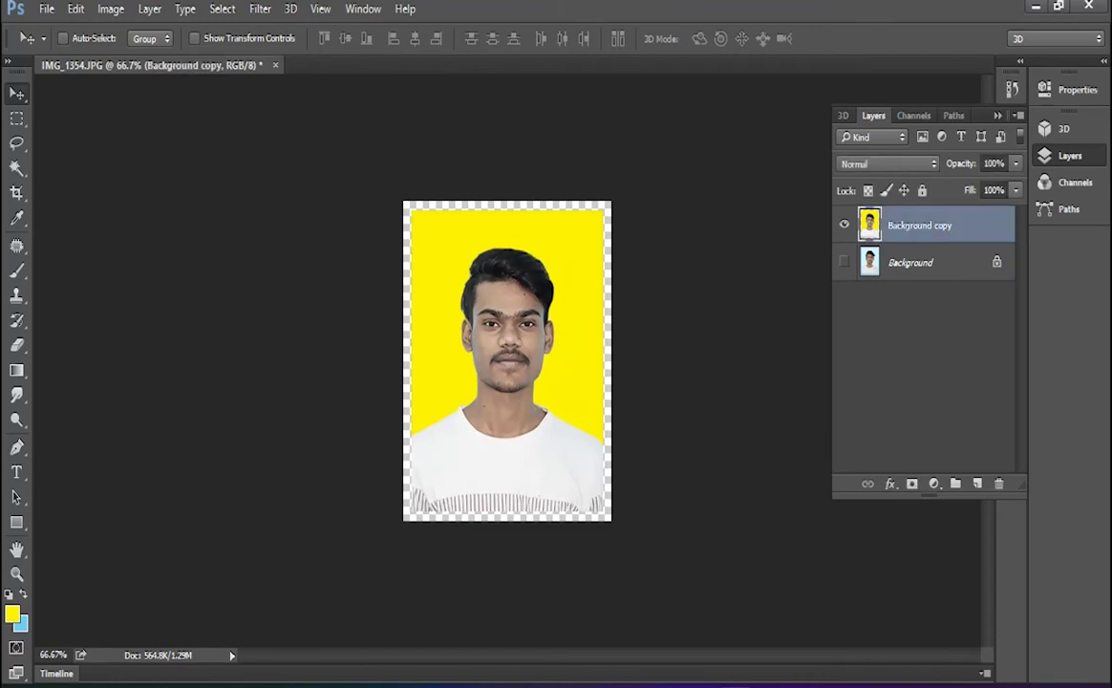
pyautogui.click(222, 9)
pyautogui.click(220, 27)
# Stroke the canvas selection in light grey, CMYK 0, 0, 0, 10, and remove the selection
pyautogui.click(76, 9)
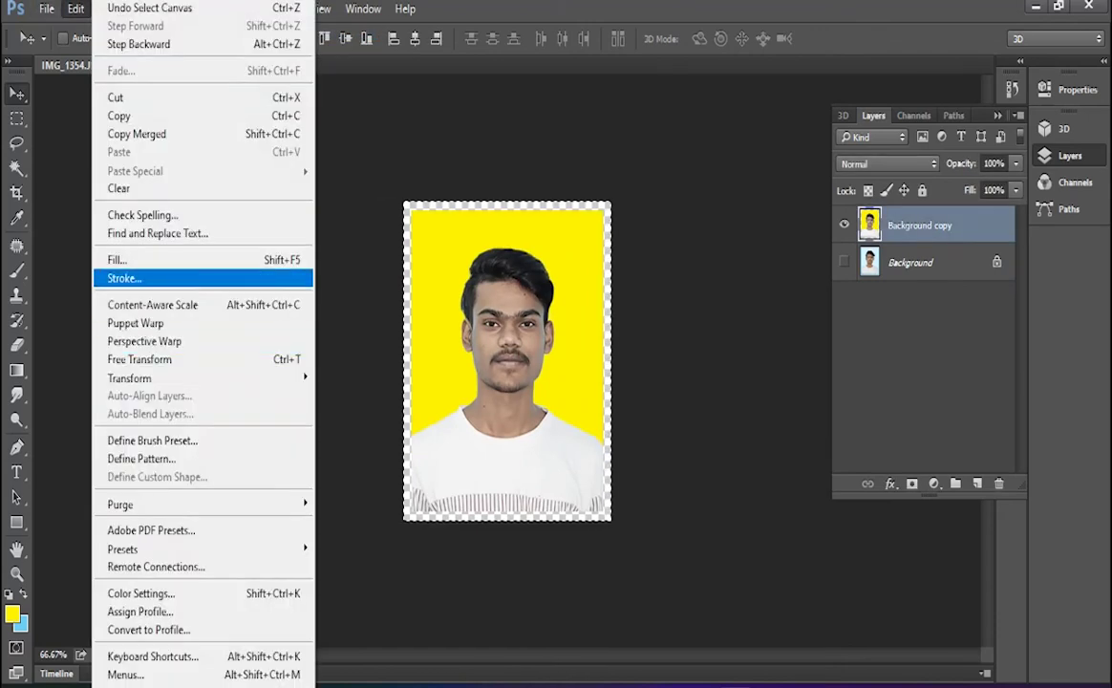
pyautogui.click(114, 275)
pyautogui.click(754, 188)
pyautogui.click(348, 192)
pyautogui.doubleClick(730, 364)
pyautogui.write('0')
pyautogui.press('Tab')
pyautogui.write('00')
pyautogui.press('Tab')
pyautogui.write('0')
pyautogui.press('Tab')
pyautogui.write('10')
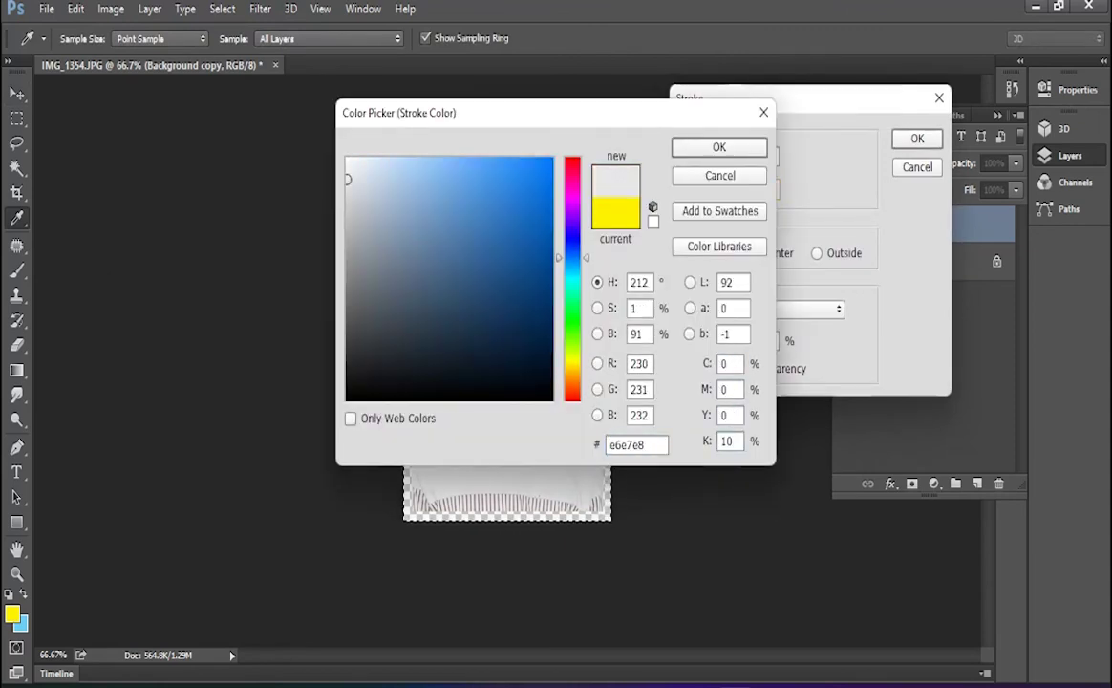
pyautogui.press('Return')
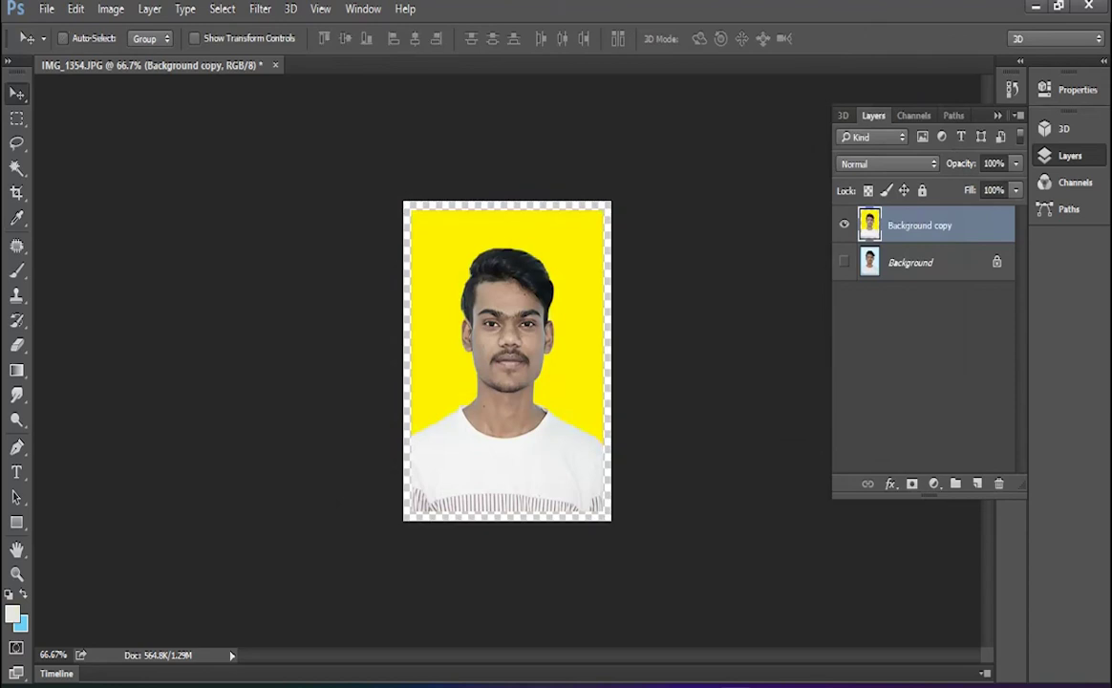
pyautogui.click(924, 373)
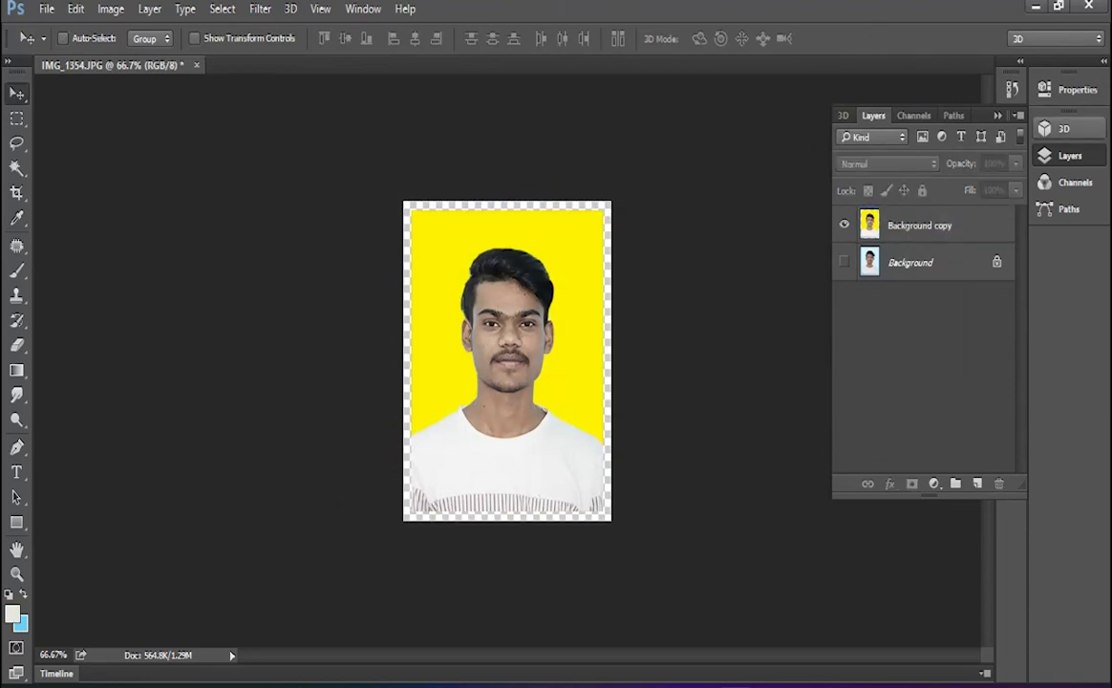